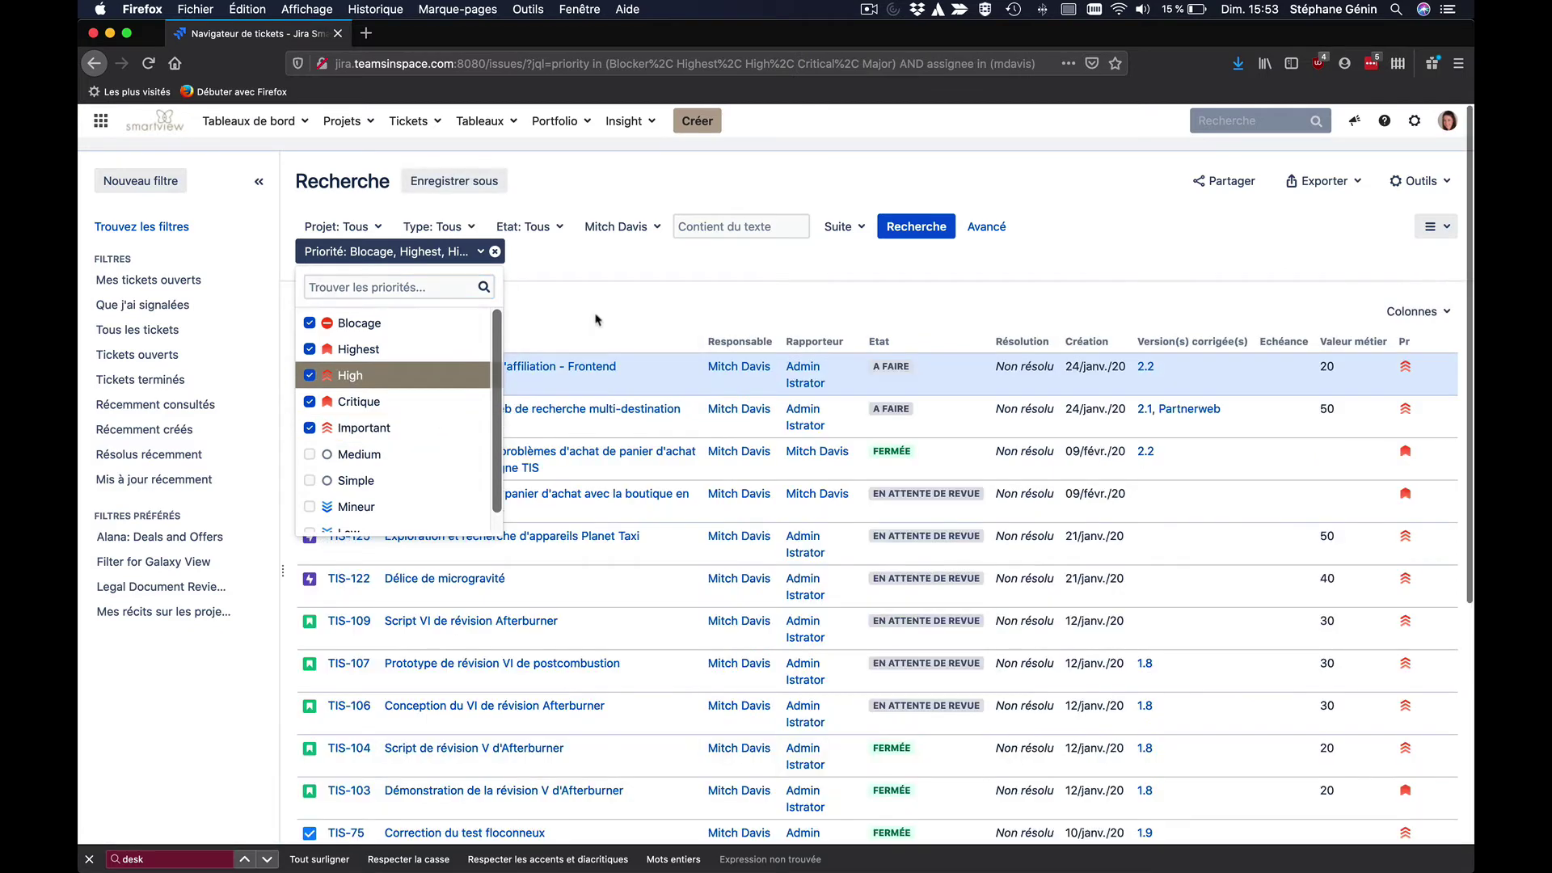
- Start a bulk change on all tickets in the search results and select every ticket for it
{"action": "left_click", "coordinate": [644, 295]}
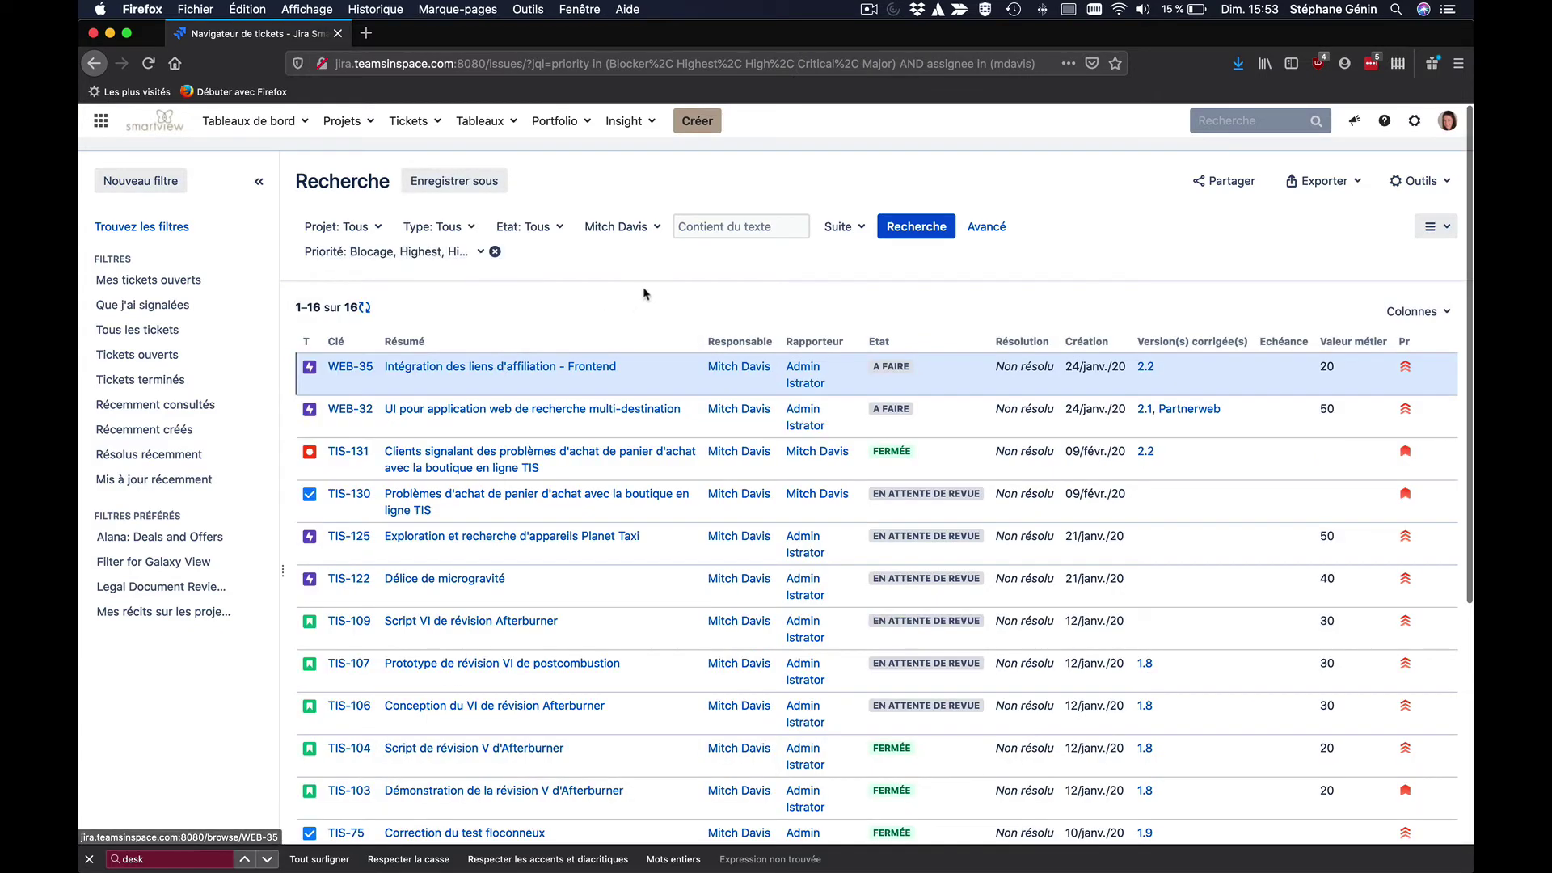
{"action": "left_click", "coordinate": [1421, 182]}
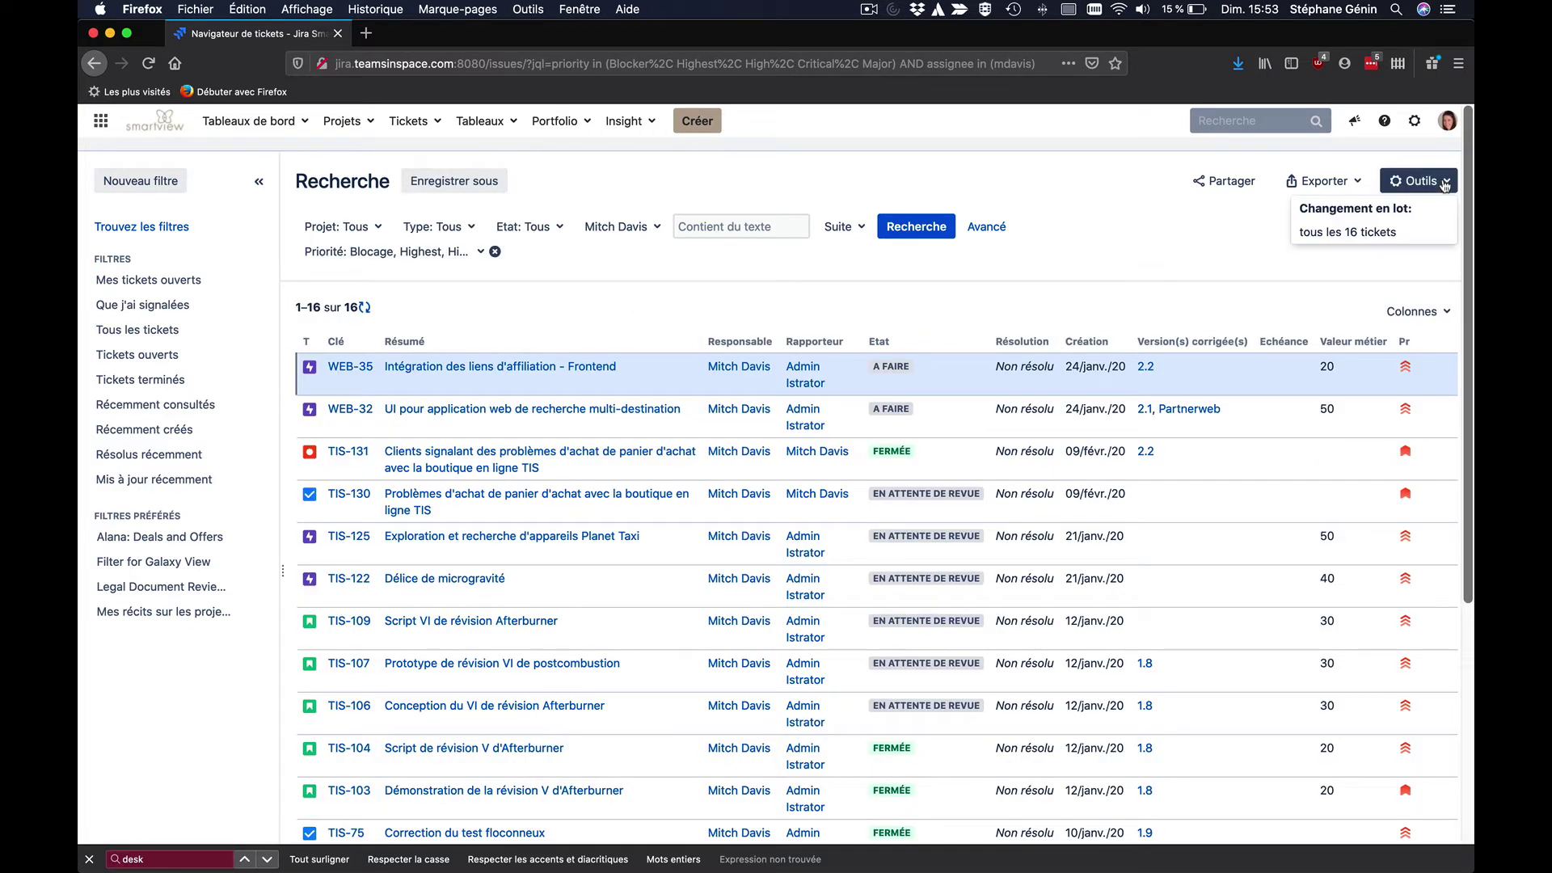
{"action": "left_click", "coordinate": [1366, 236]}
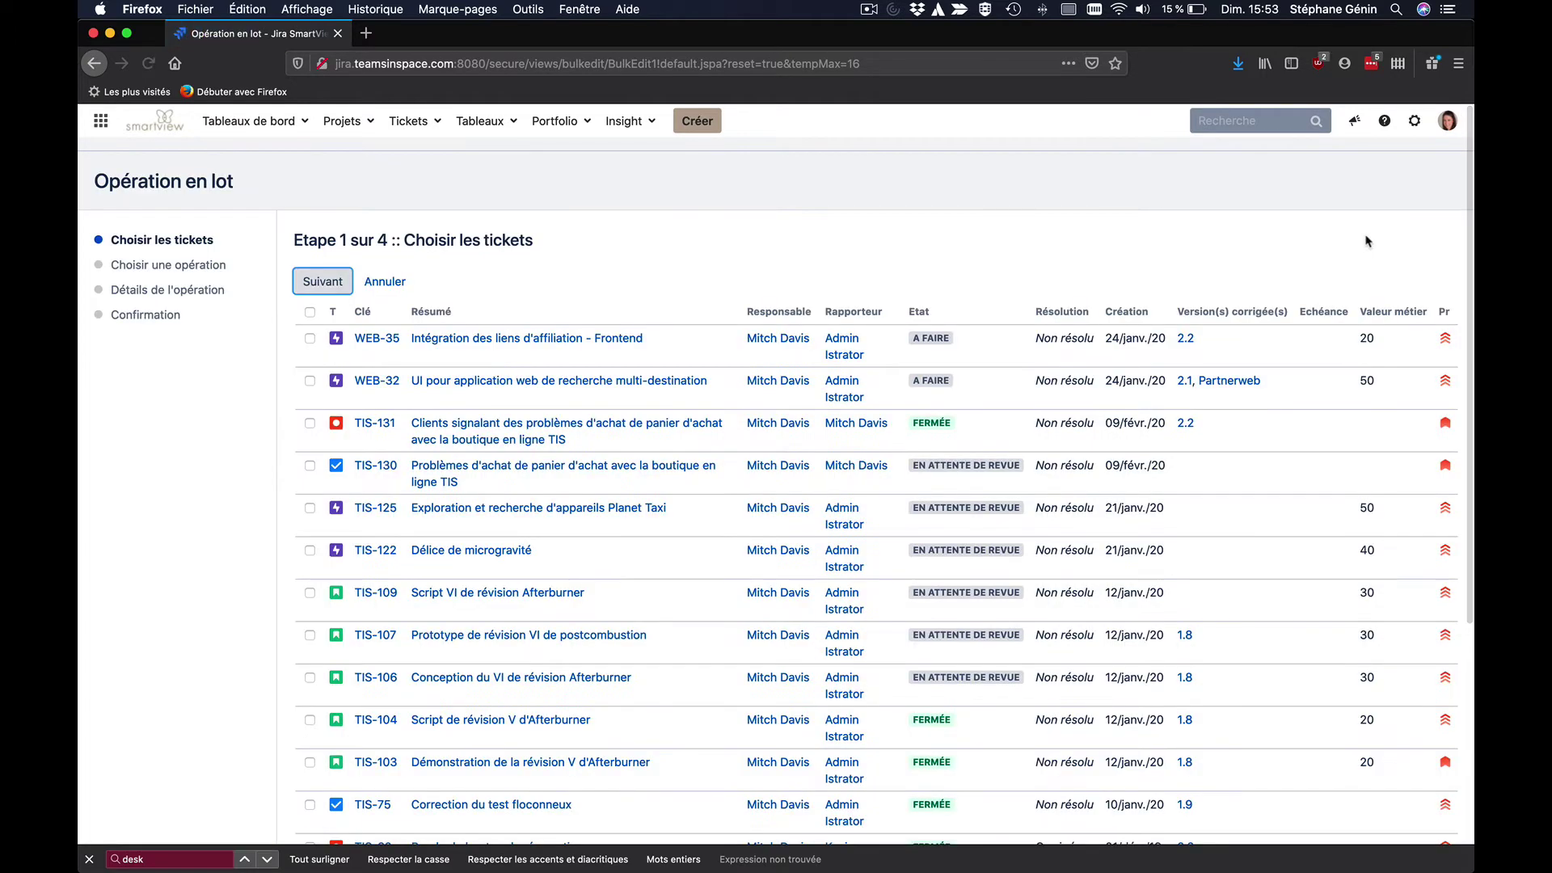
{"action": "left_click", "coordinate": [310, 313]}
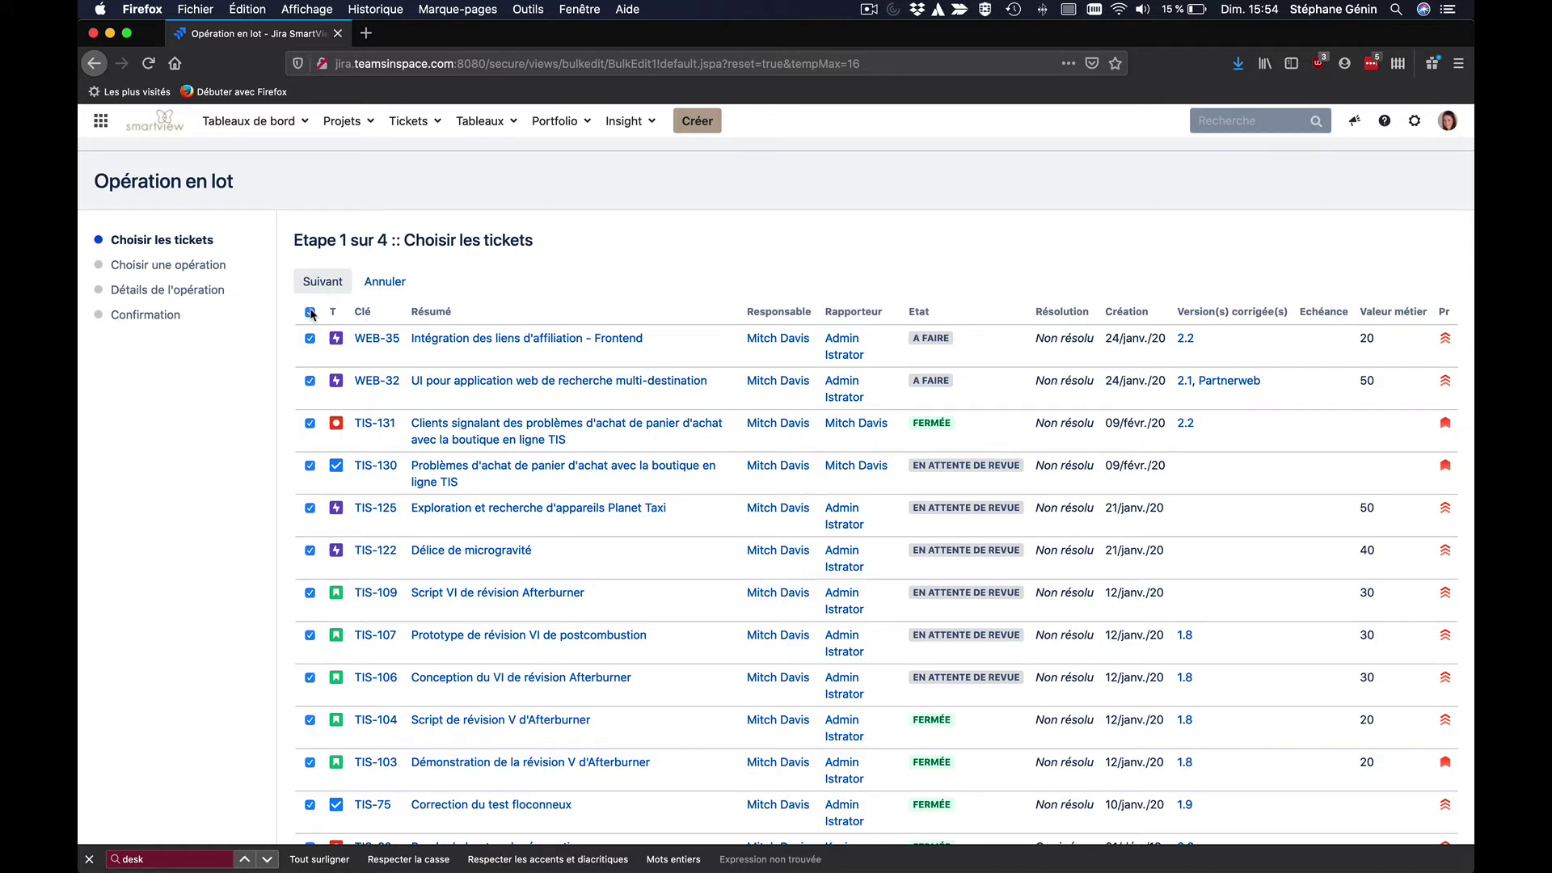
- Try excluding tickets TIS-131, TIS-125 and TIS-122 from the bulk selection, and restore the selection of all tickets
{"action": "left_click", "coordinate": [309, 425]}
{"action": "left_click", "coordinate": [310, 509]}
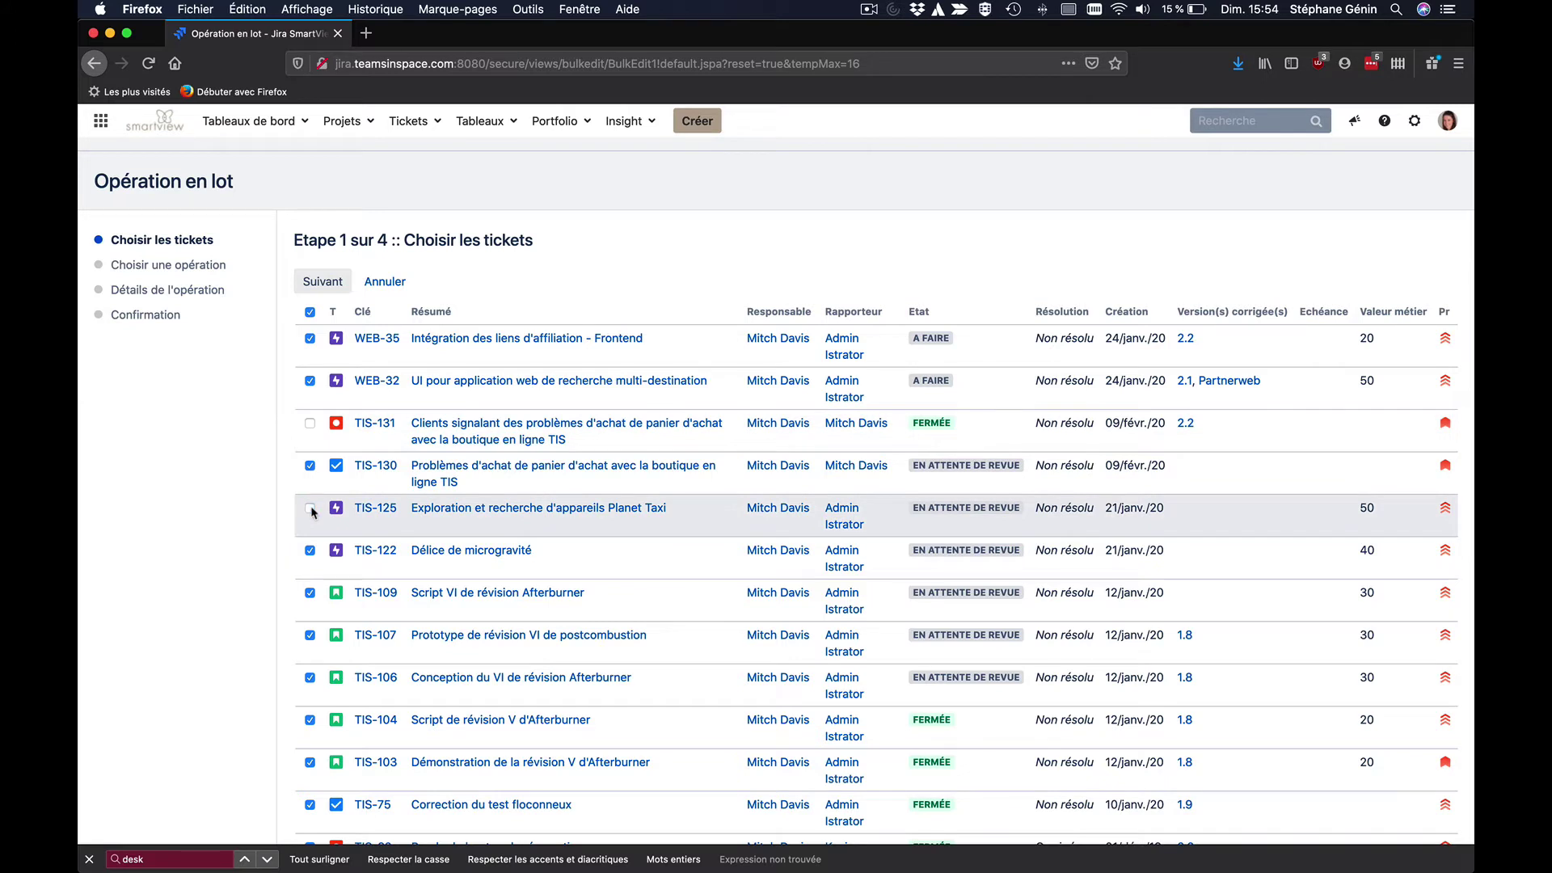
{"action": "left_click", "coordinate": [310, 551]}
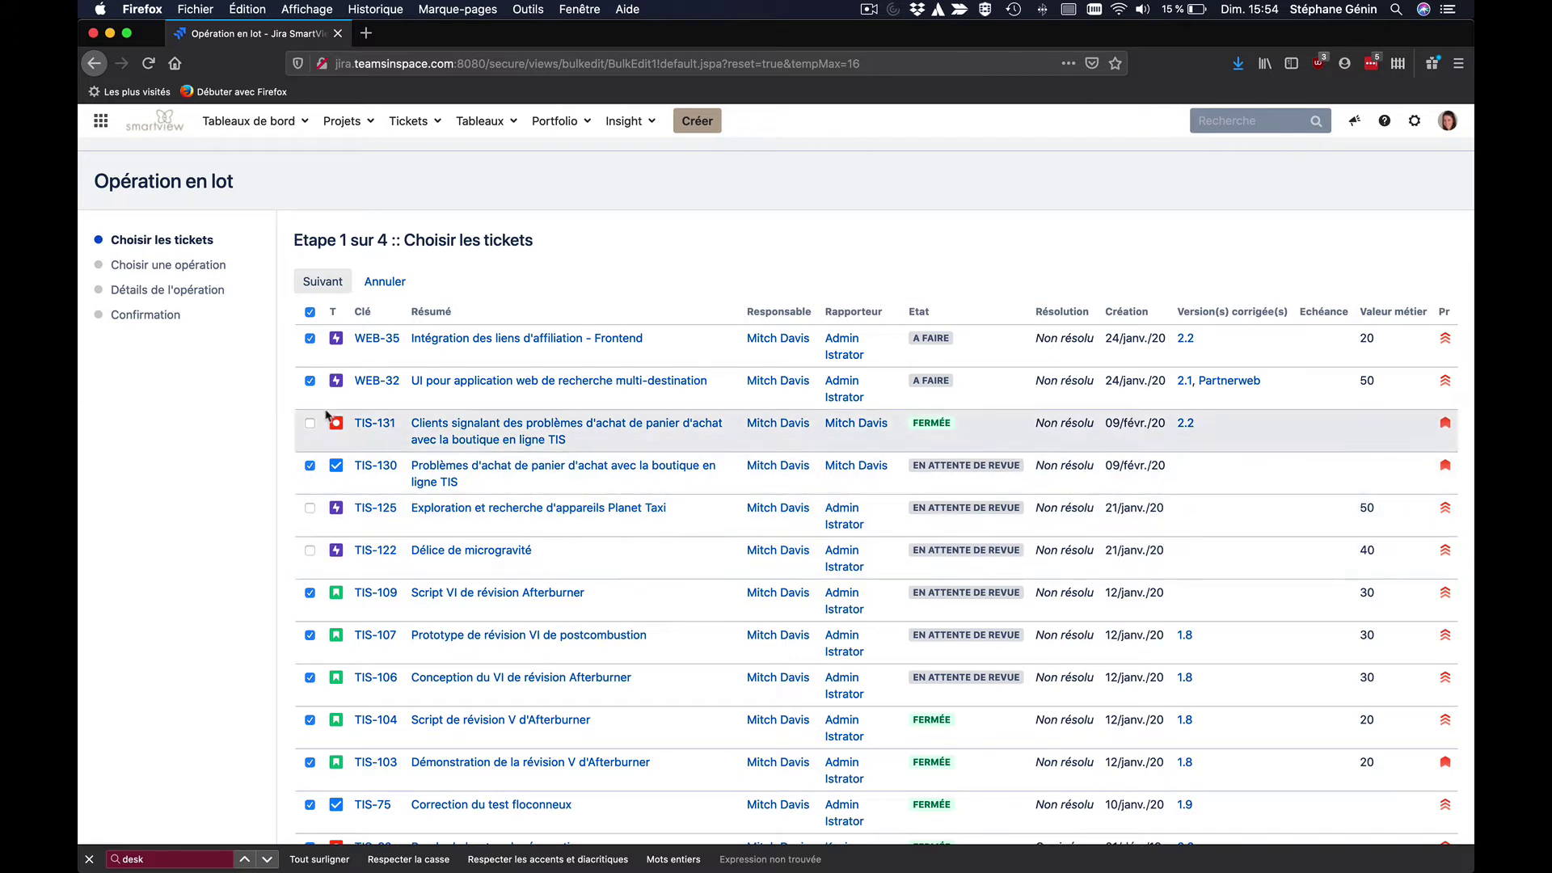
{"action": "left_click", "coordinate": [310, 313]}
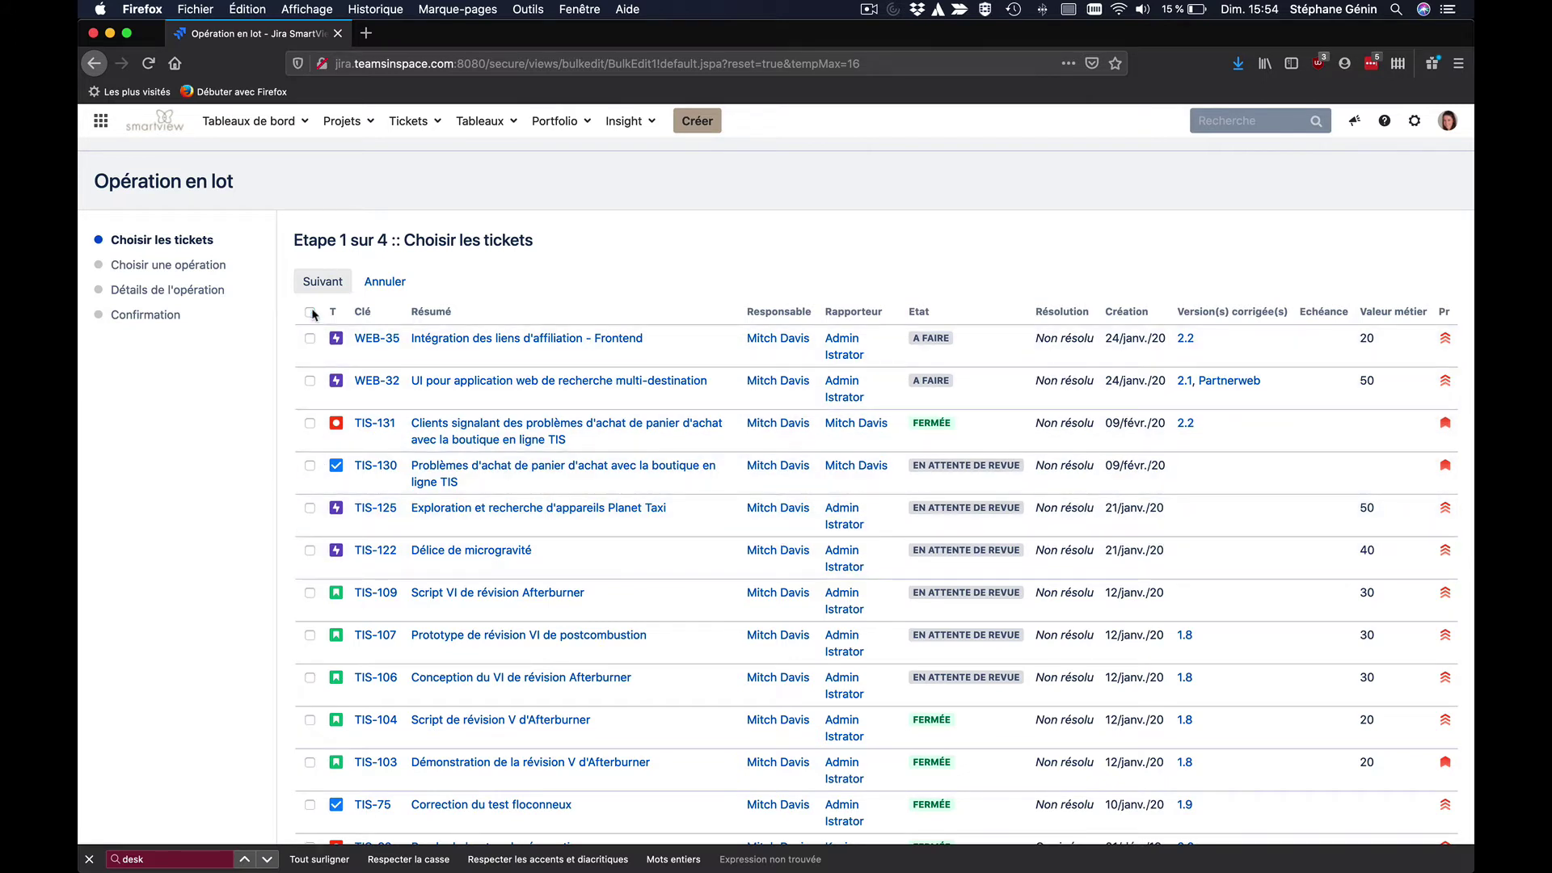
{"action": "left_click", "coordinate": [310, 313]}
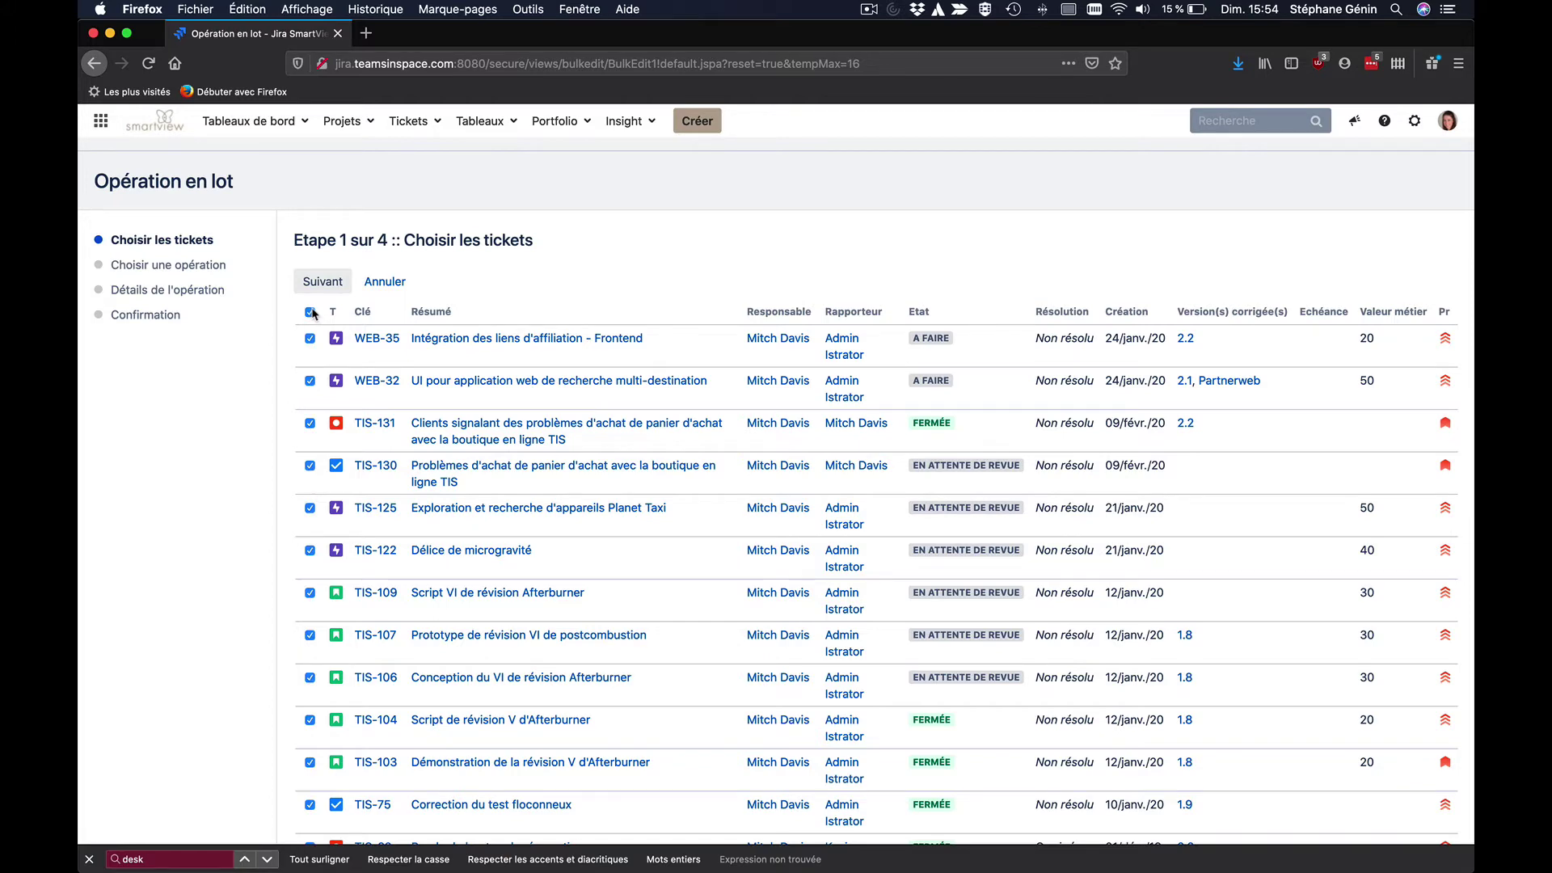
- Proceed with the selected tickets and choose "Modifier des tickets" as the bulk operation
{"action": "left_click", "coordinate": [322, 283]}
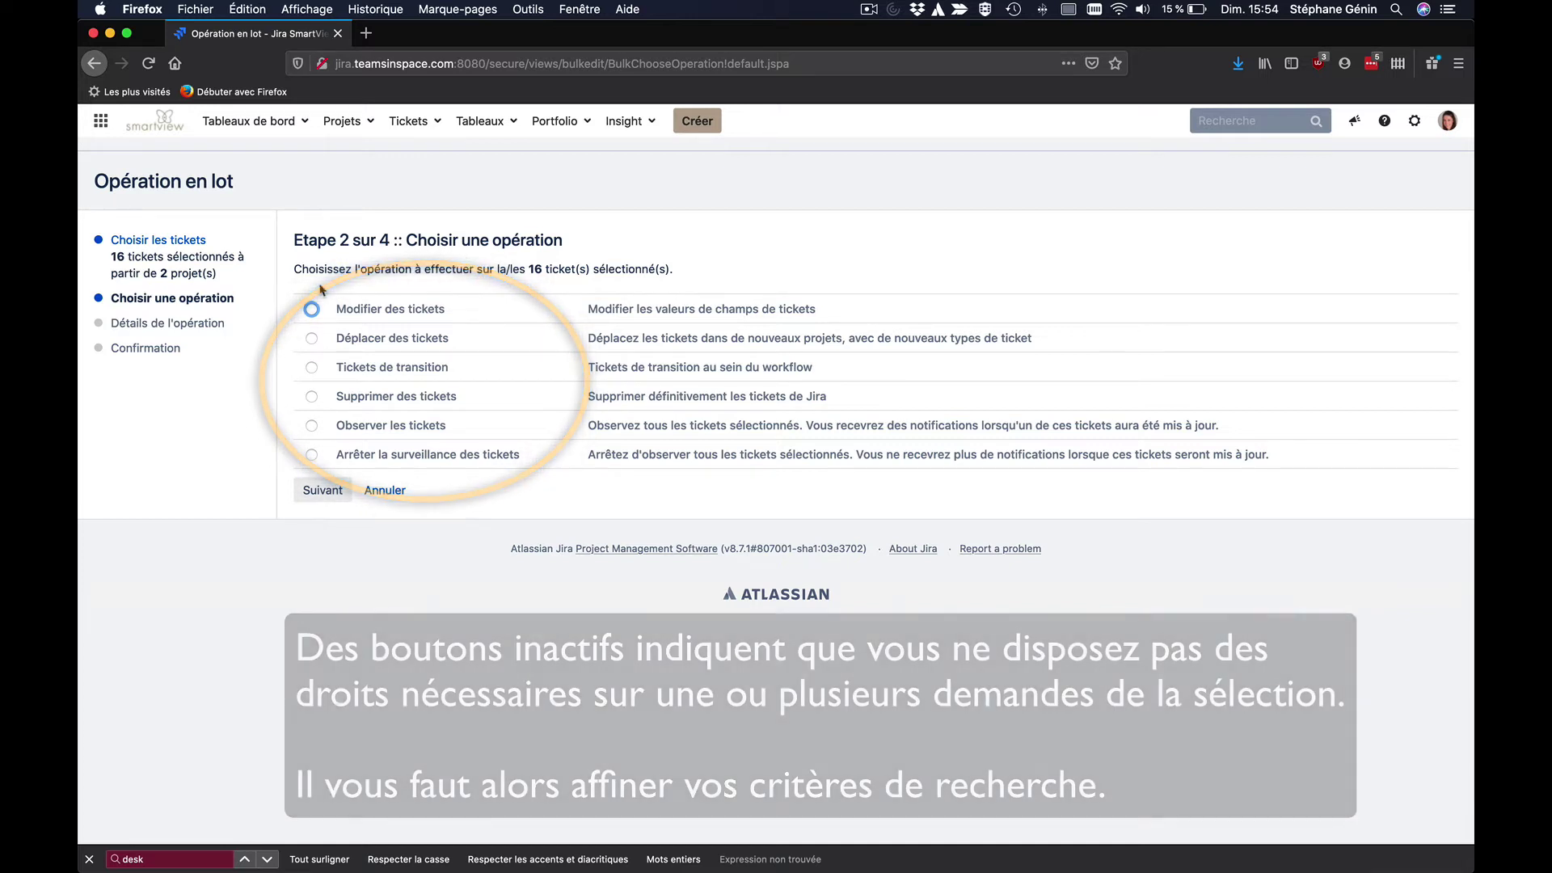
{"action": "left_click", "coordinate": [311, 312]}
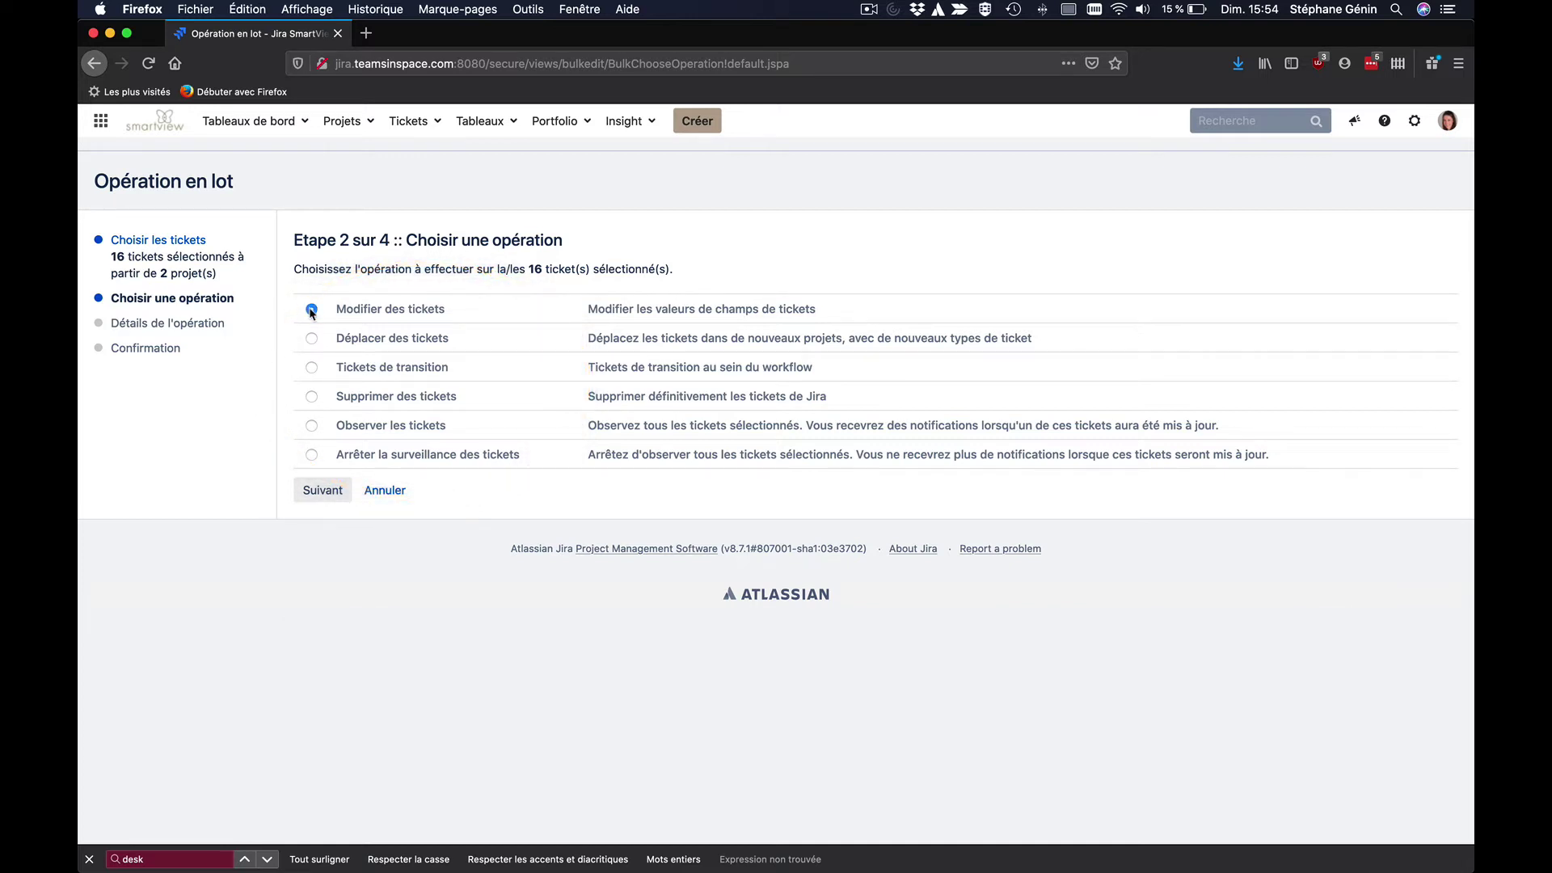
{"action": "left_click", "coordinate": [316, 489]}
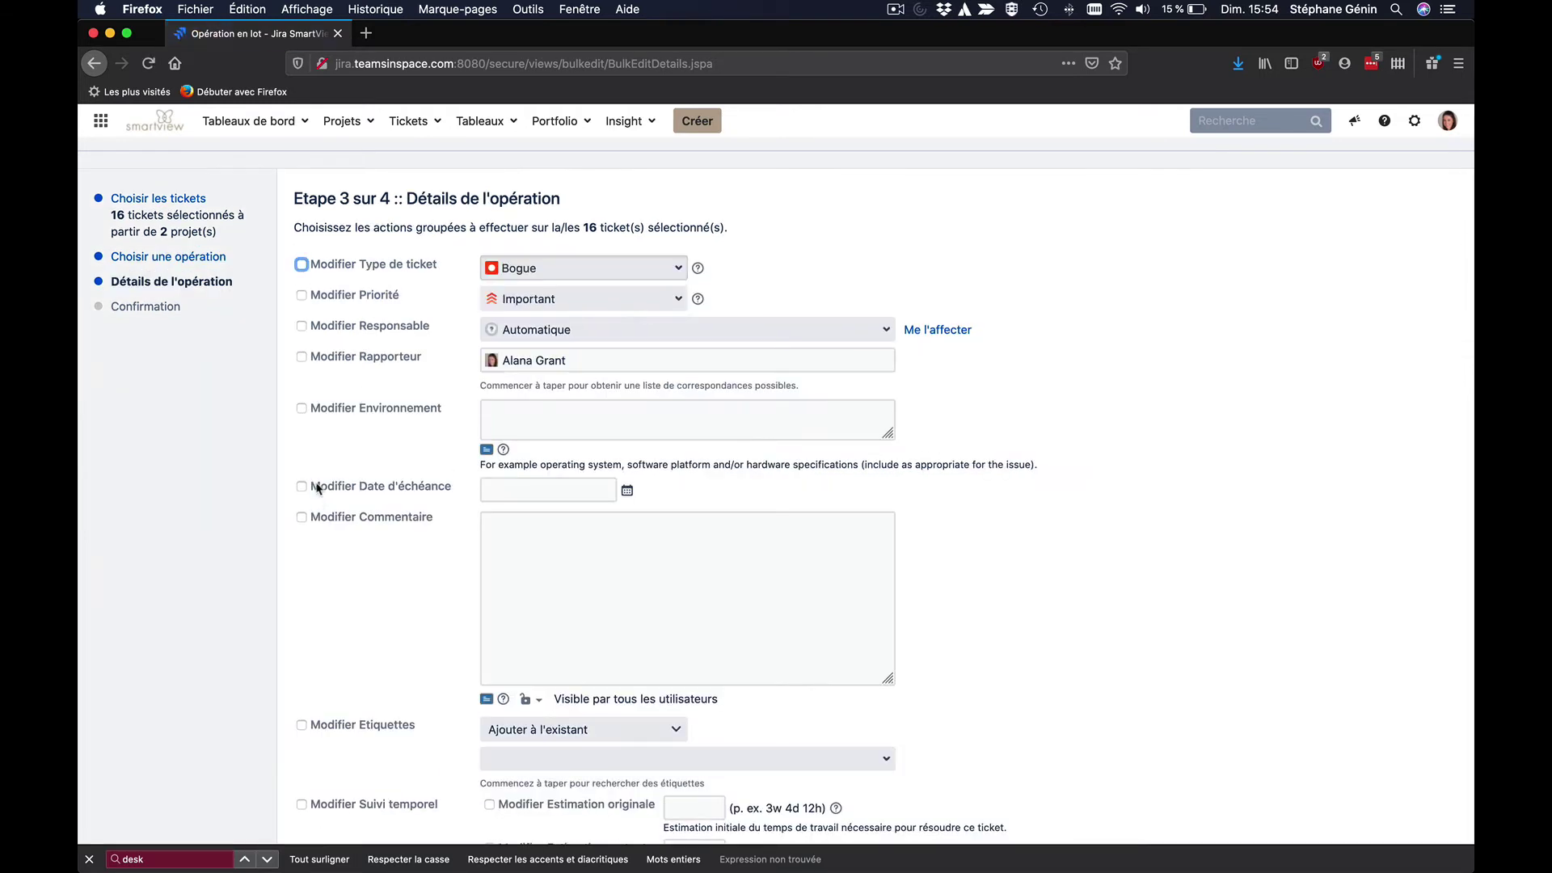
- Set the assignee to the user suggested just after "Non attribuée" and add a "Demandes réaffectées à" comment ending with that user's first name
{"action": "left_click", "coordinate": [572, 328]}
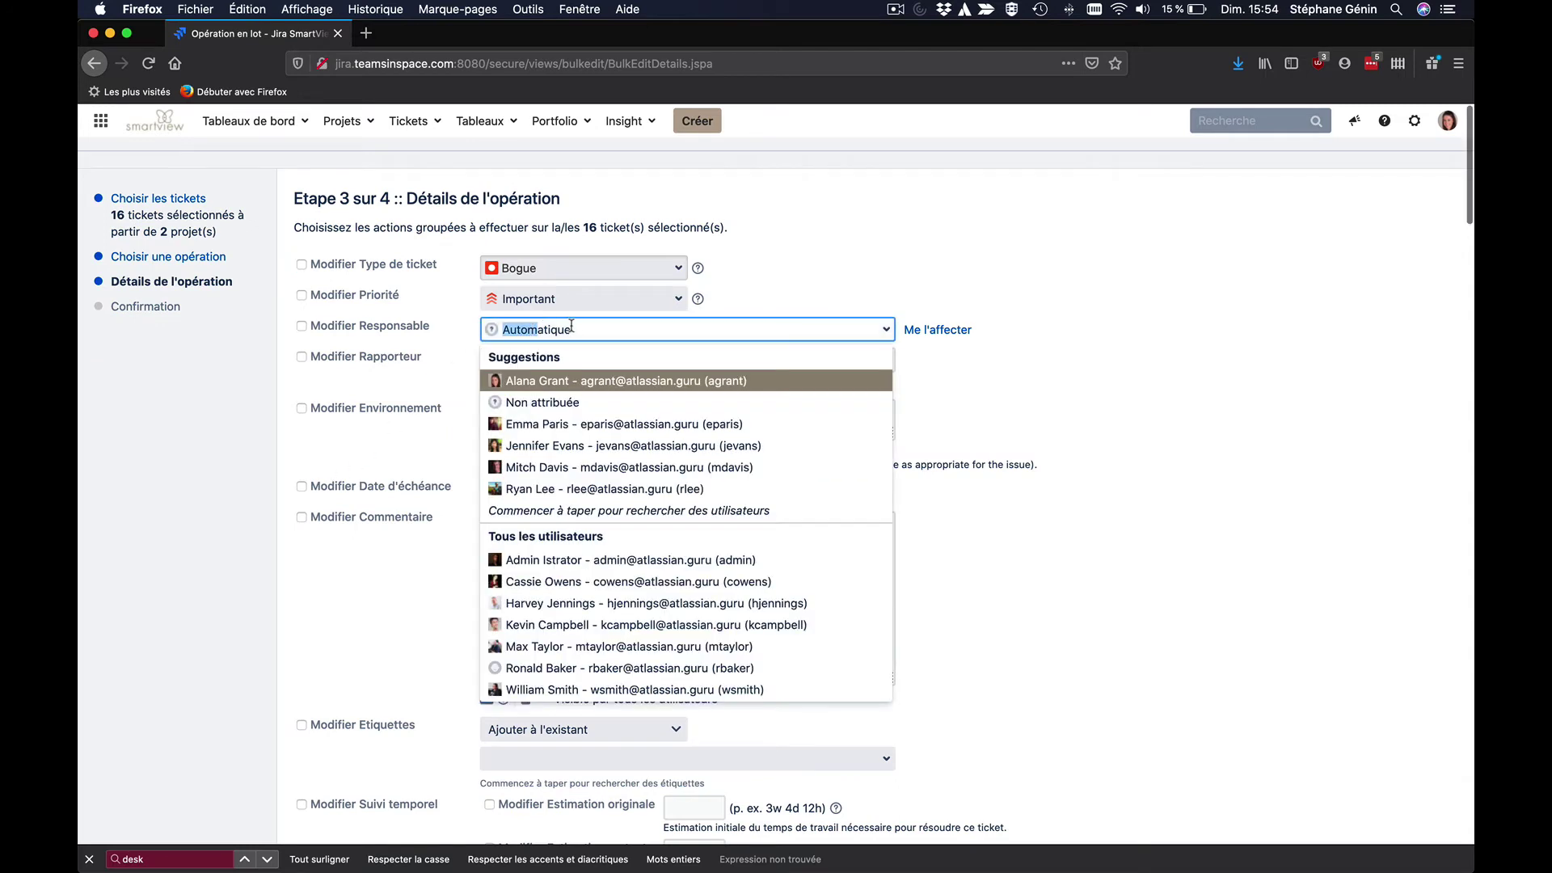
{"action": "left_click", "coordinate": [564, 425]}
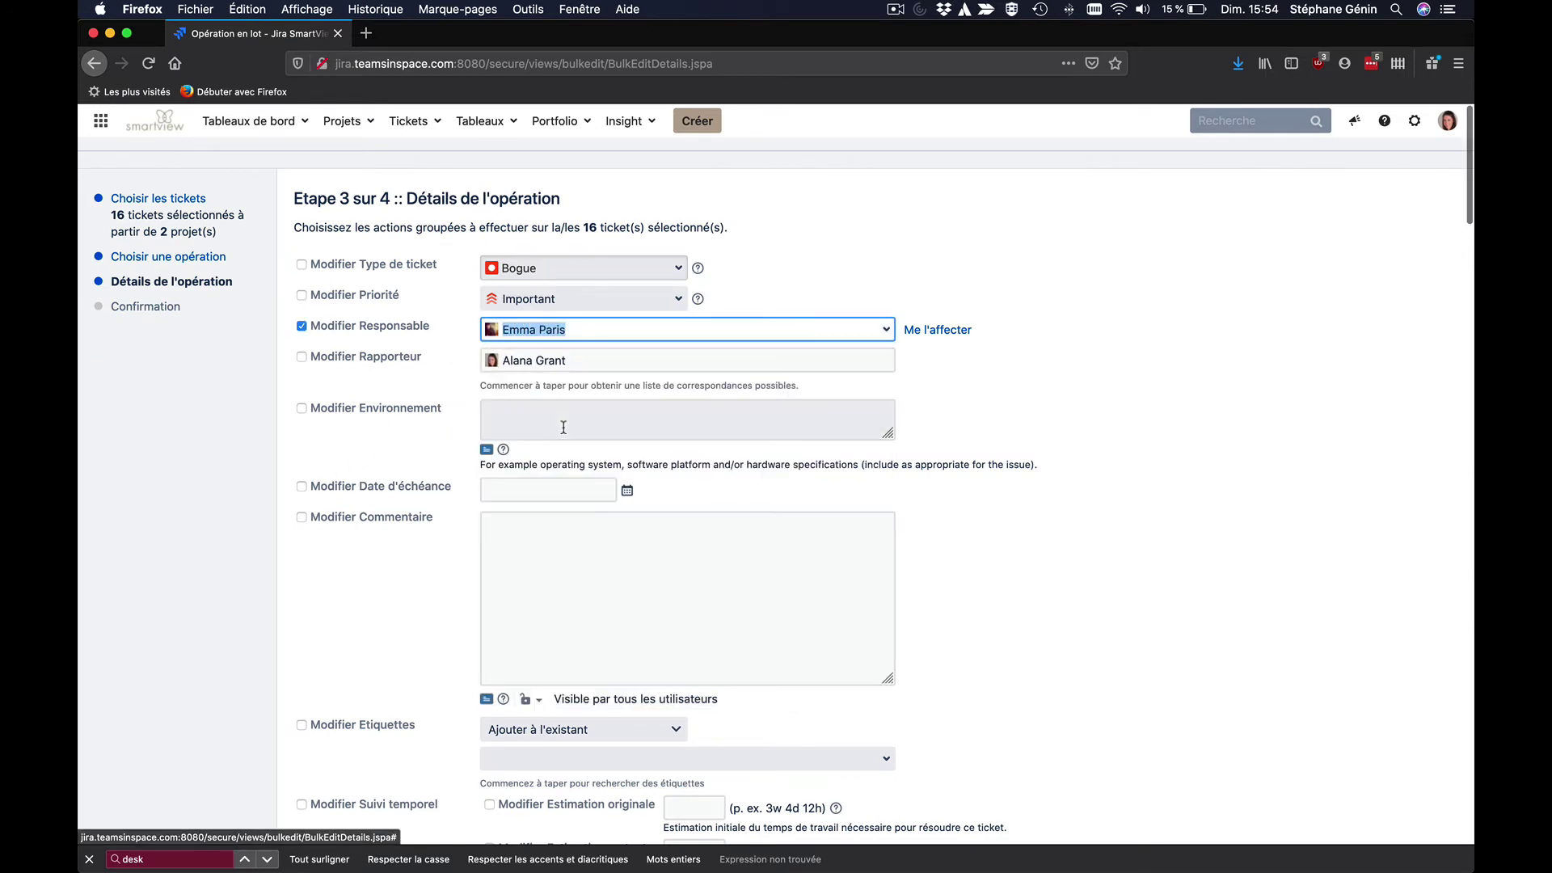
{"action": "left_click", "coordinate": [404, 517]}
{"action": "left_click", "coordinate": [530, 538]}
{"action": "type", "text": "D"}
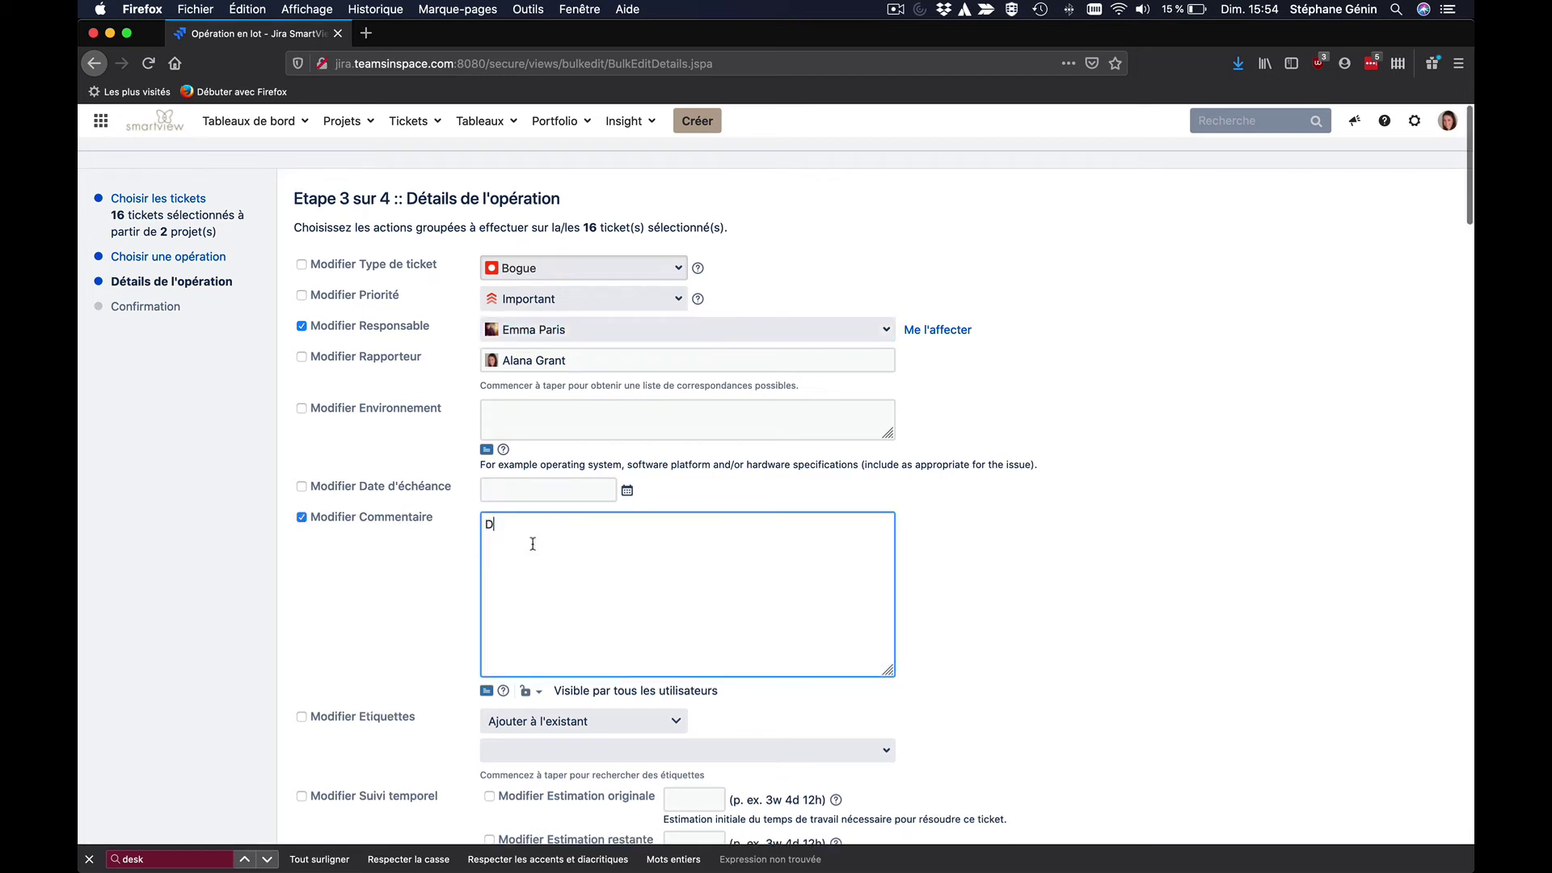
{"action": "type", "text": "emandes réaf"}
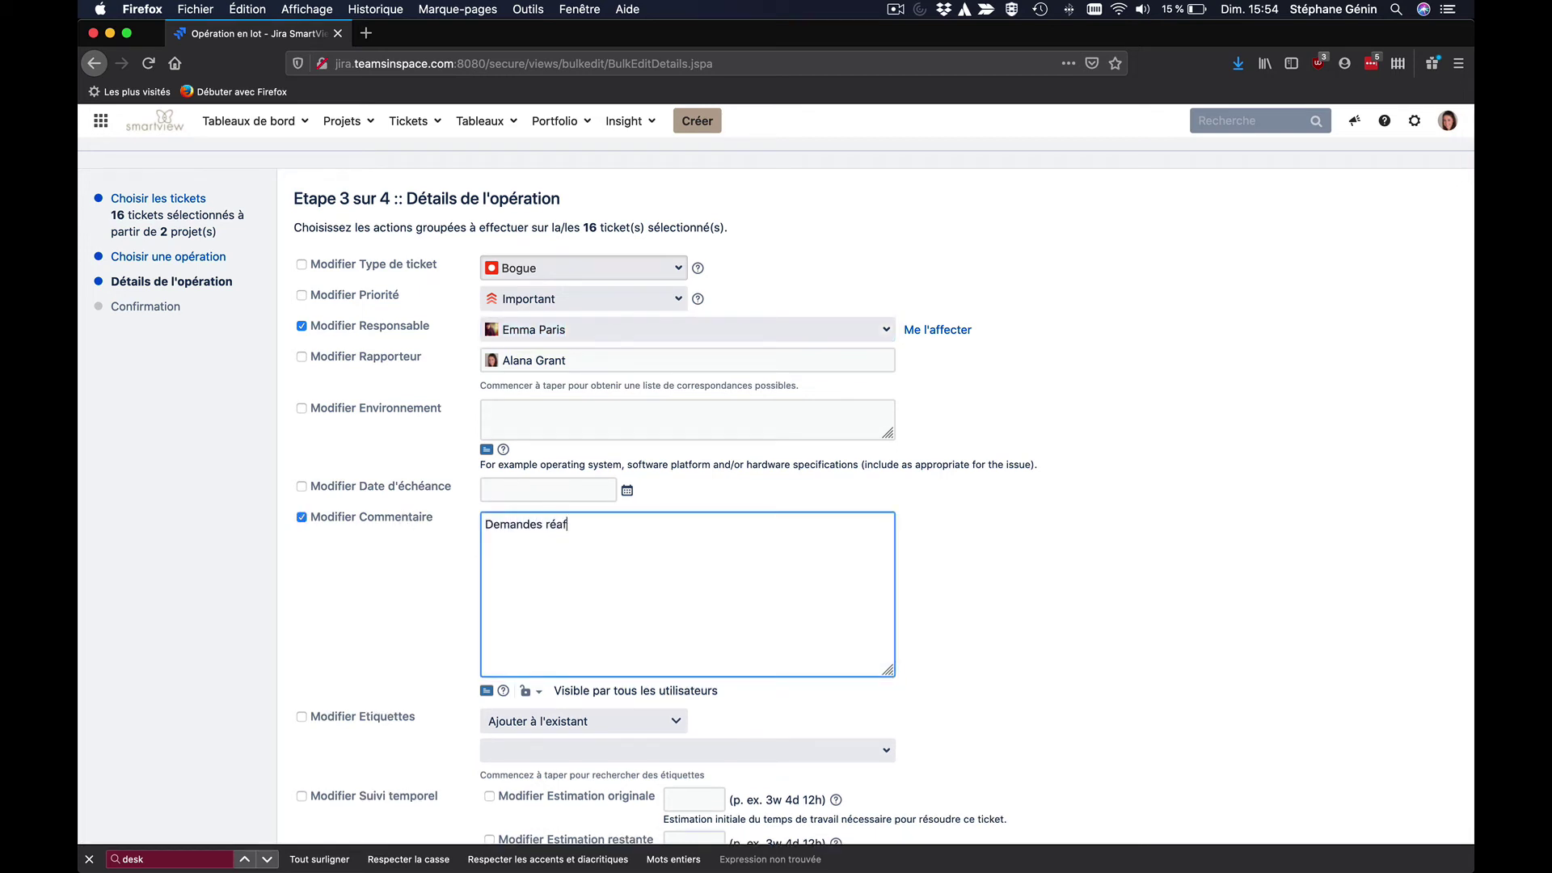
{"action": "type", "text": "fectées à Emma."}
- Turn off the e-mail notification for this bulk update and proceed to its confirmation
{"action": "scroll", "coordinate": [531, 541], "scroll_direction": "down", "scroll_amount": 15}
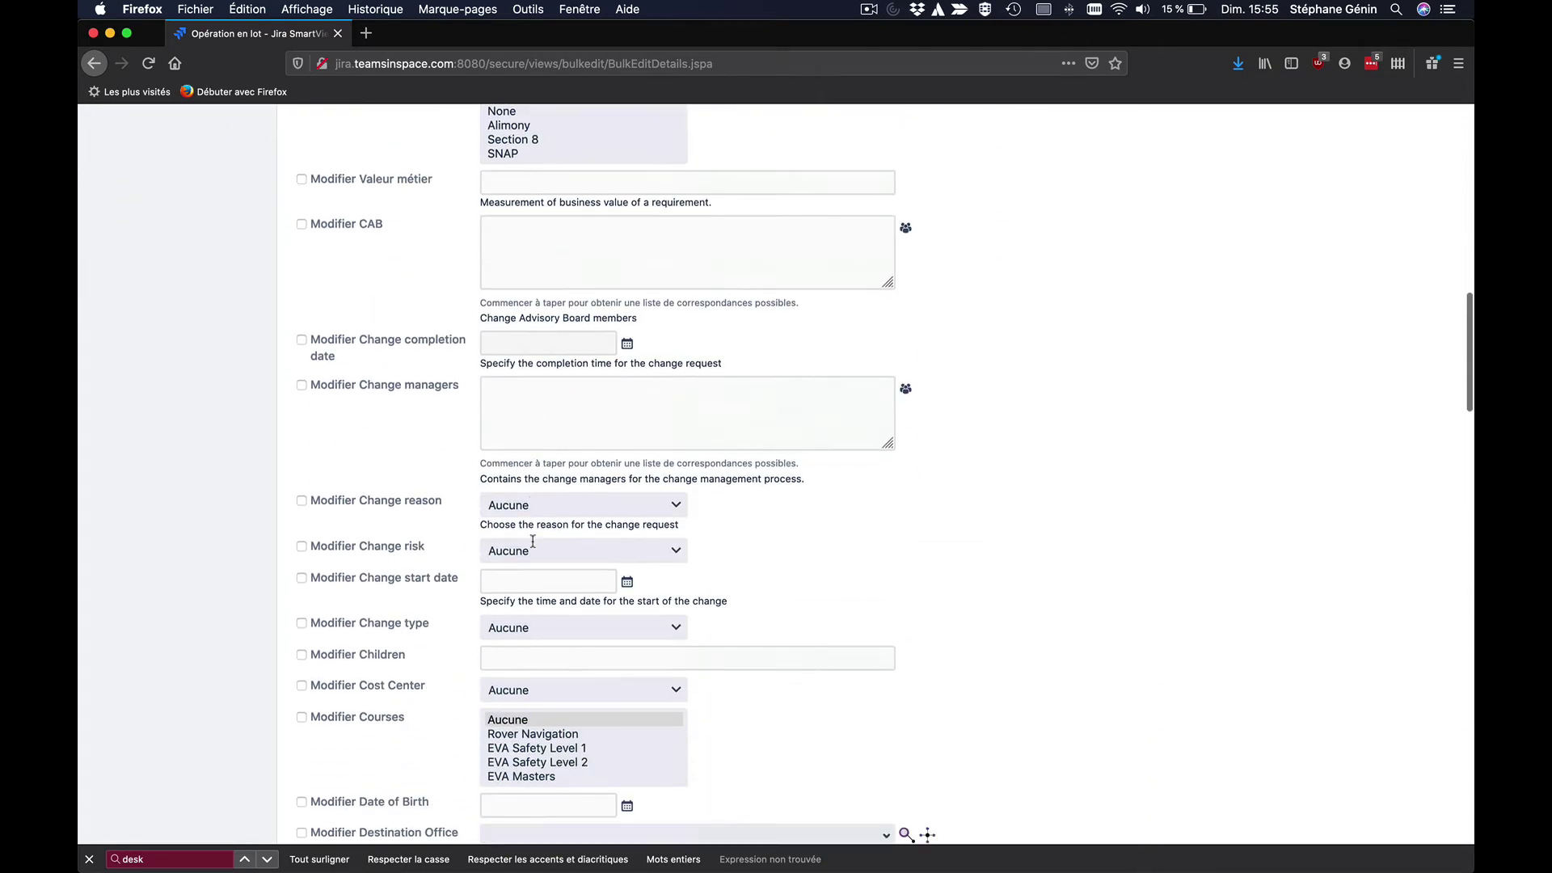
{"action": "scroll", "coordinate": [533, 542], "scroll_direction": "down", "scroll_amount": 20}
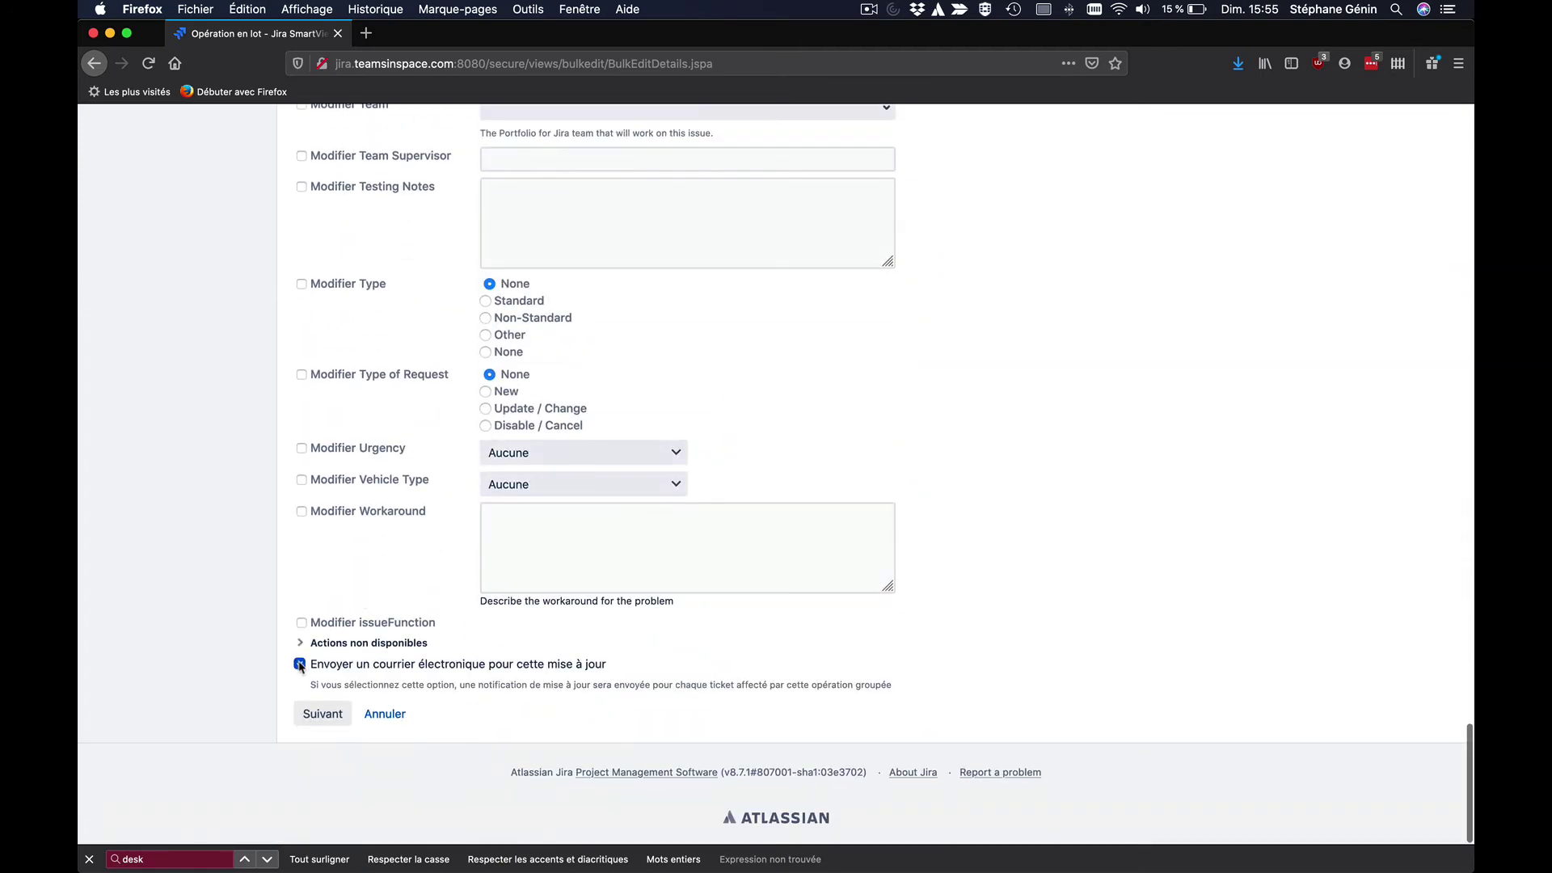
{"action": "left_click", "coordinate": [300, 665]}
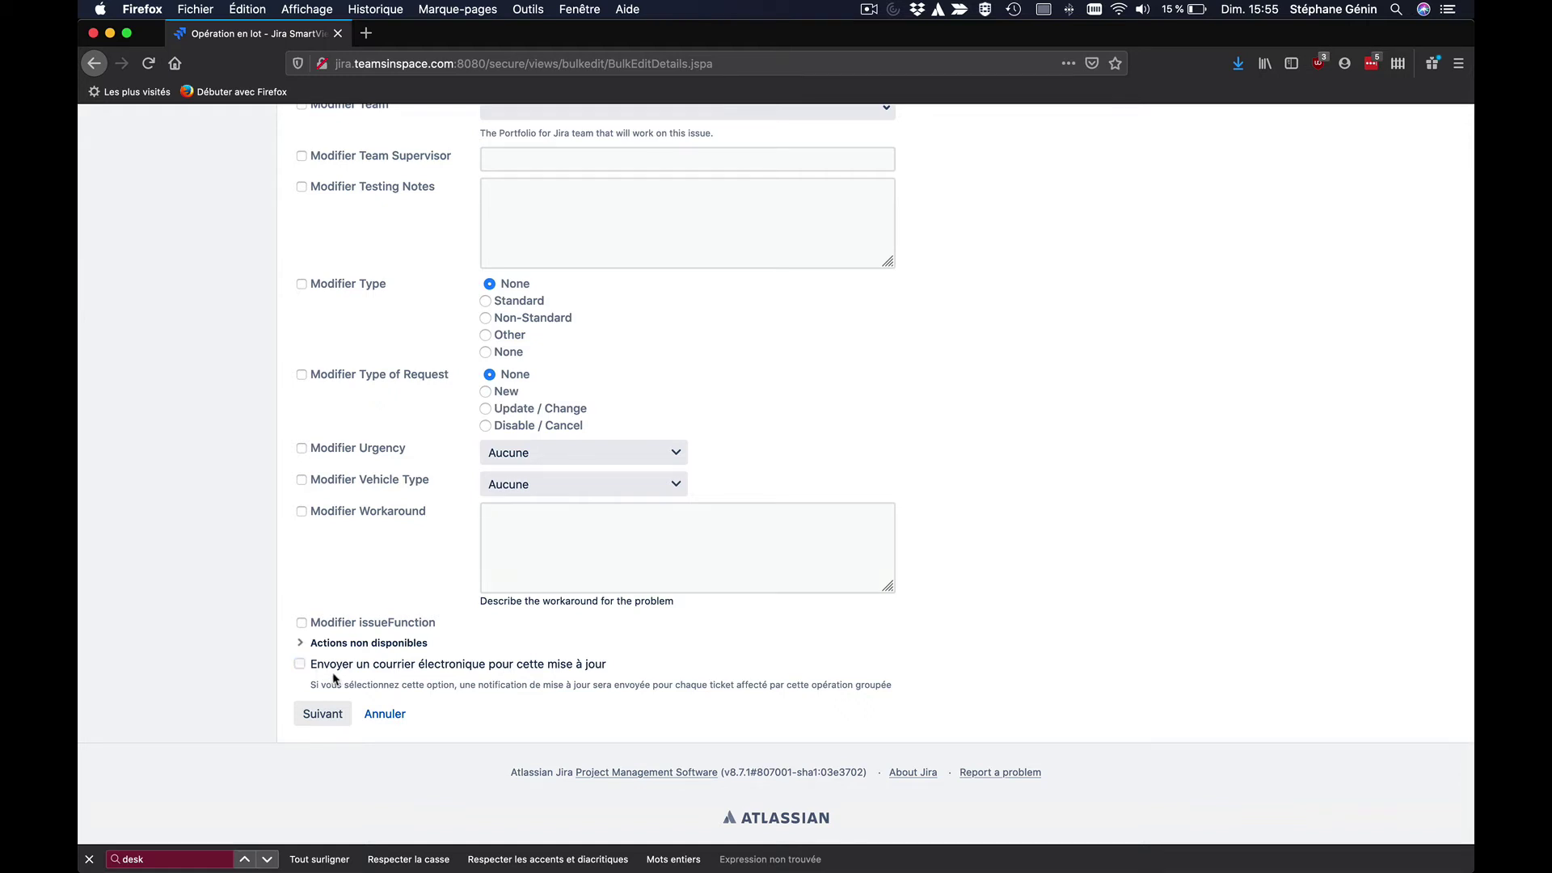
{"action": "left_click", "coordinate": [327, 715]}
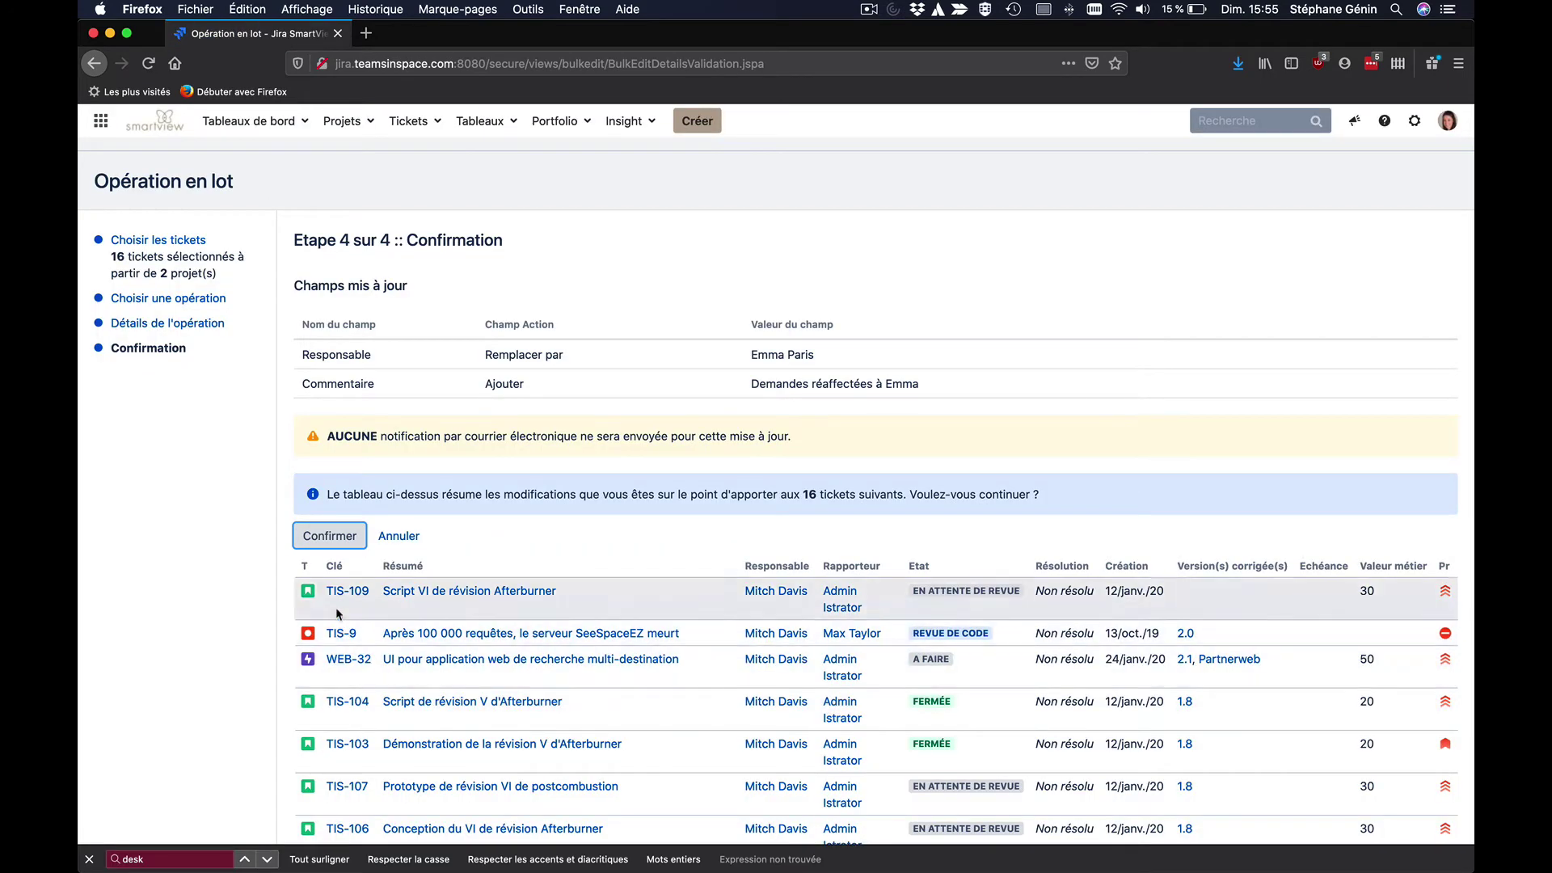
- Confirm the bulk edit, refresh its progress and acknowledge its completion
{"action": "left_click", "coordinate": [341, 547]}
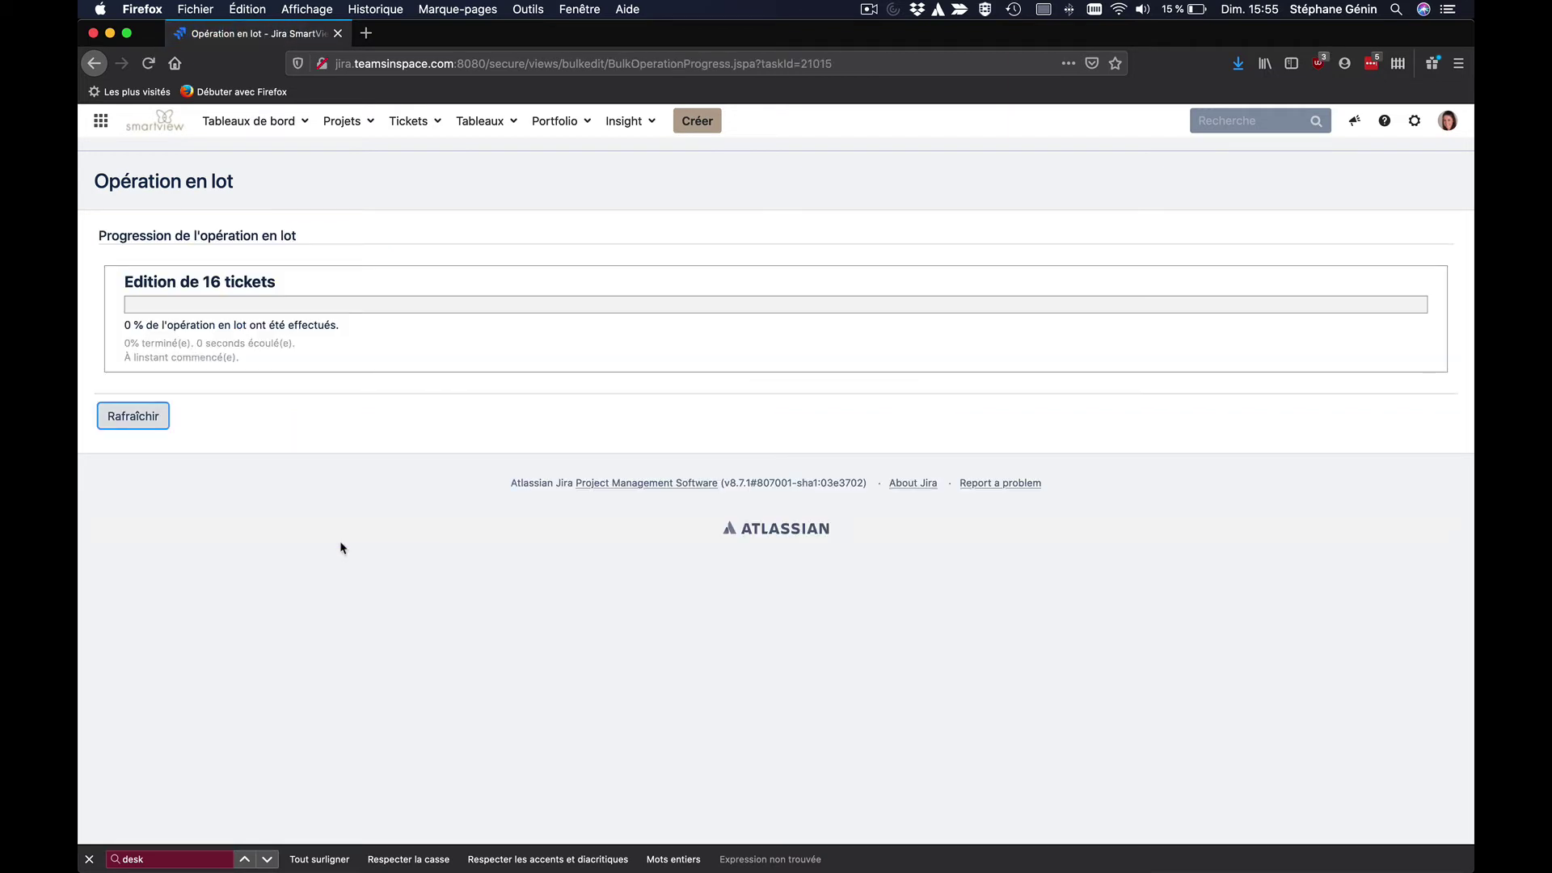
{"action": "left_click", "coordinate": [153, 416]}
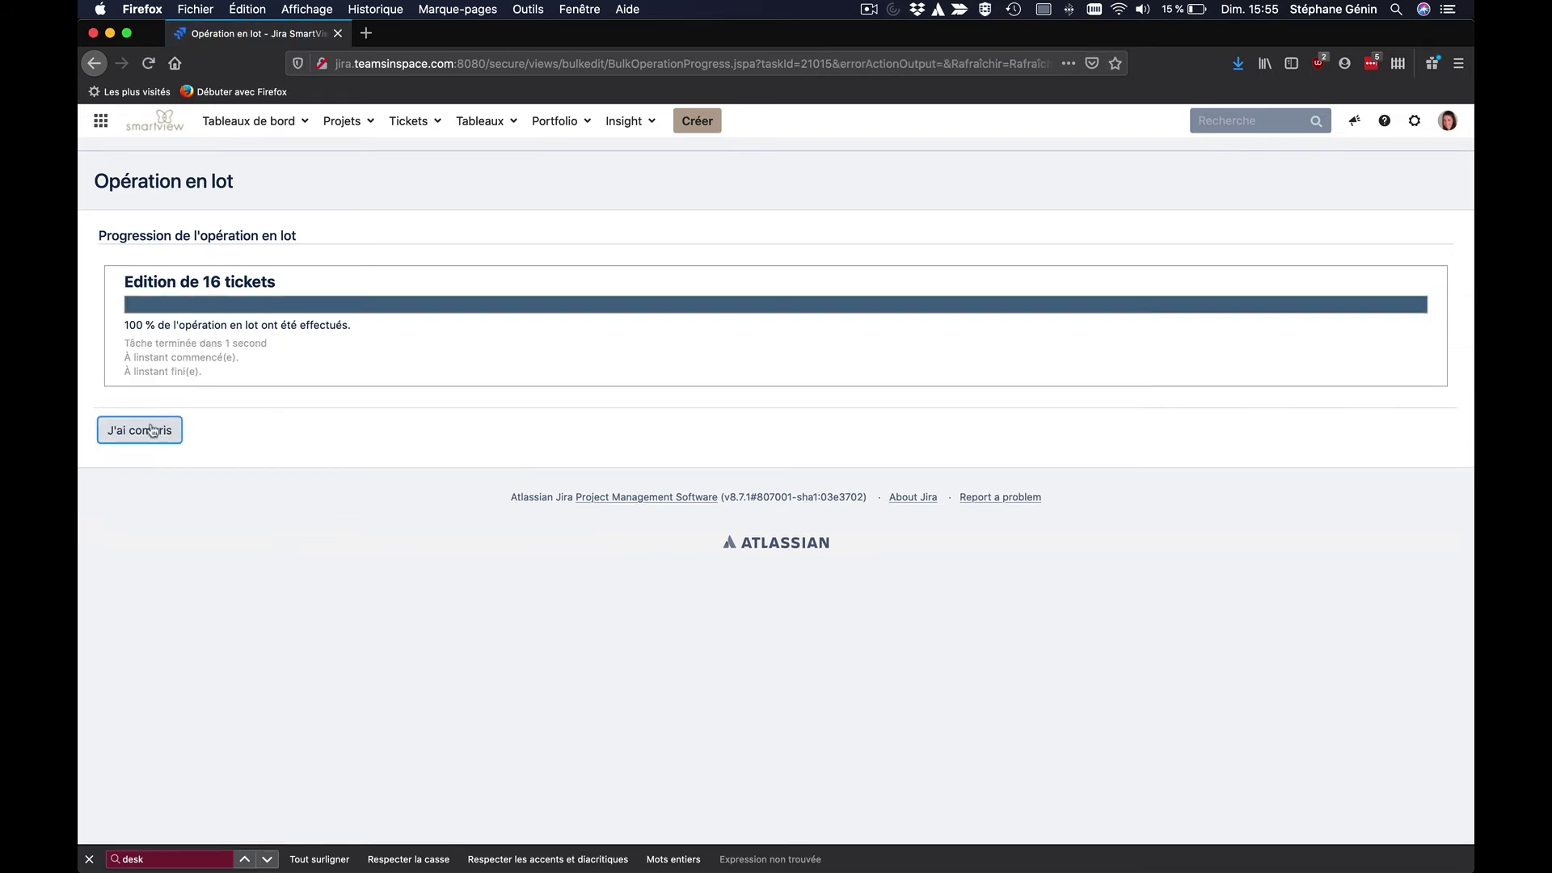
{"action": "left_click", "coordinate": [151, 430]}
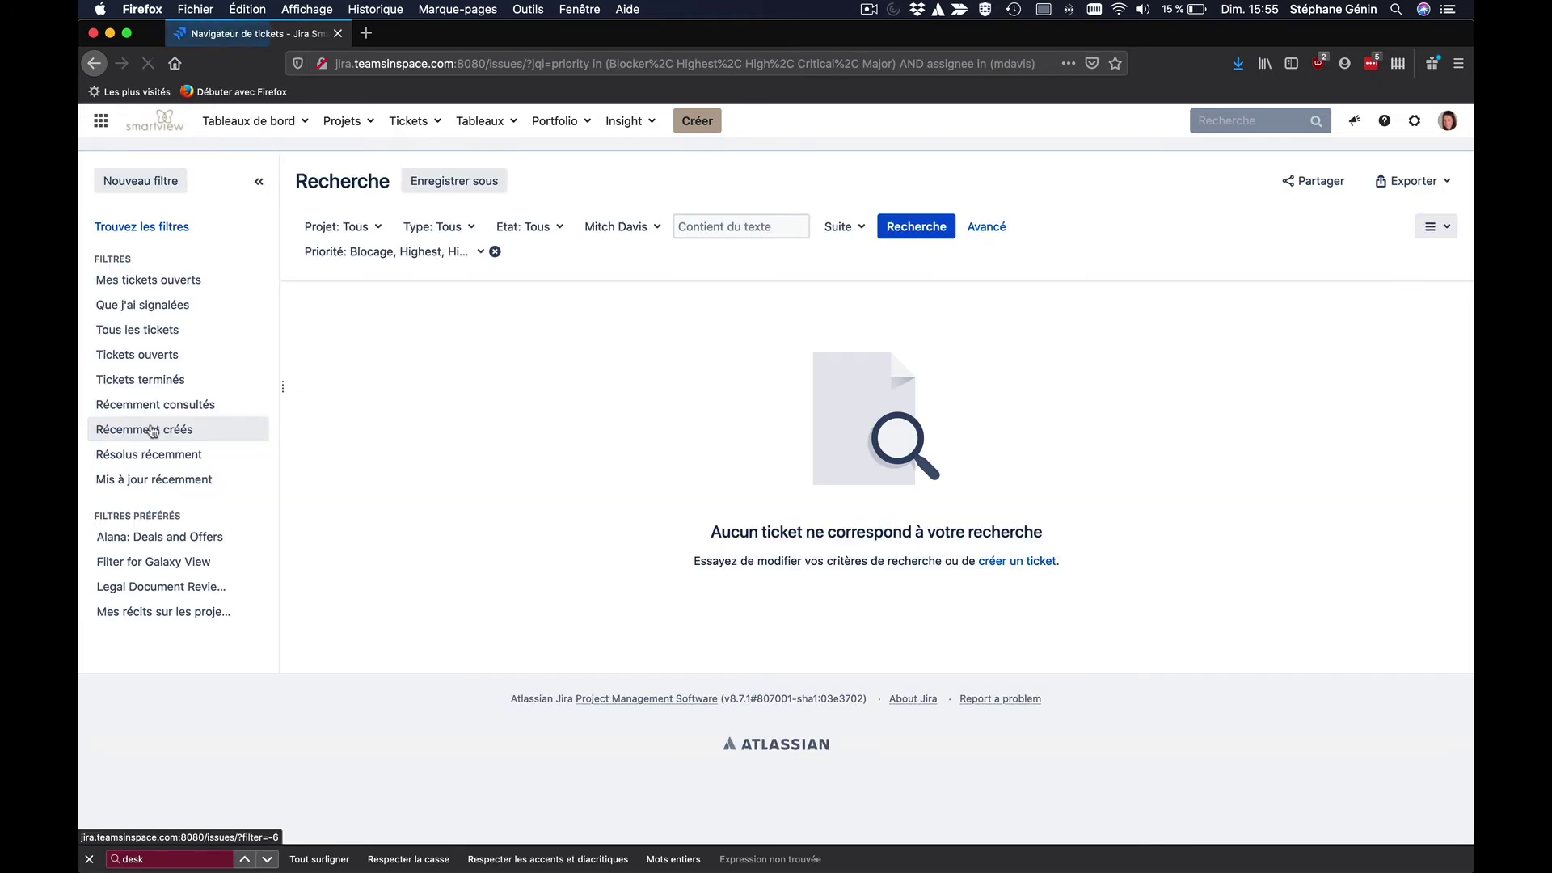
- Start a bulk change on all the former assignee's remaining tickets to view the available operations, and cancel it
{"action": "left_click", "coordinate": [1420, 183]}
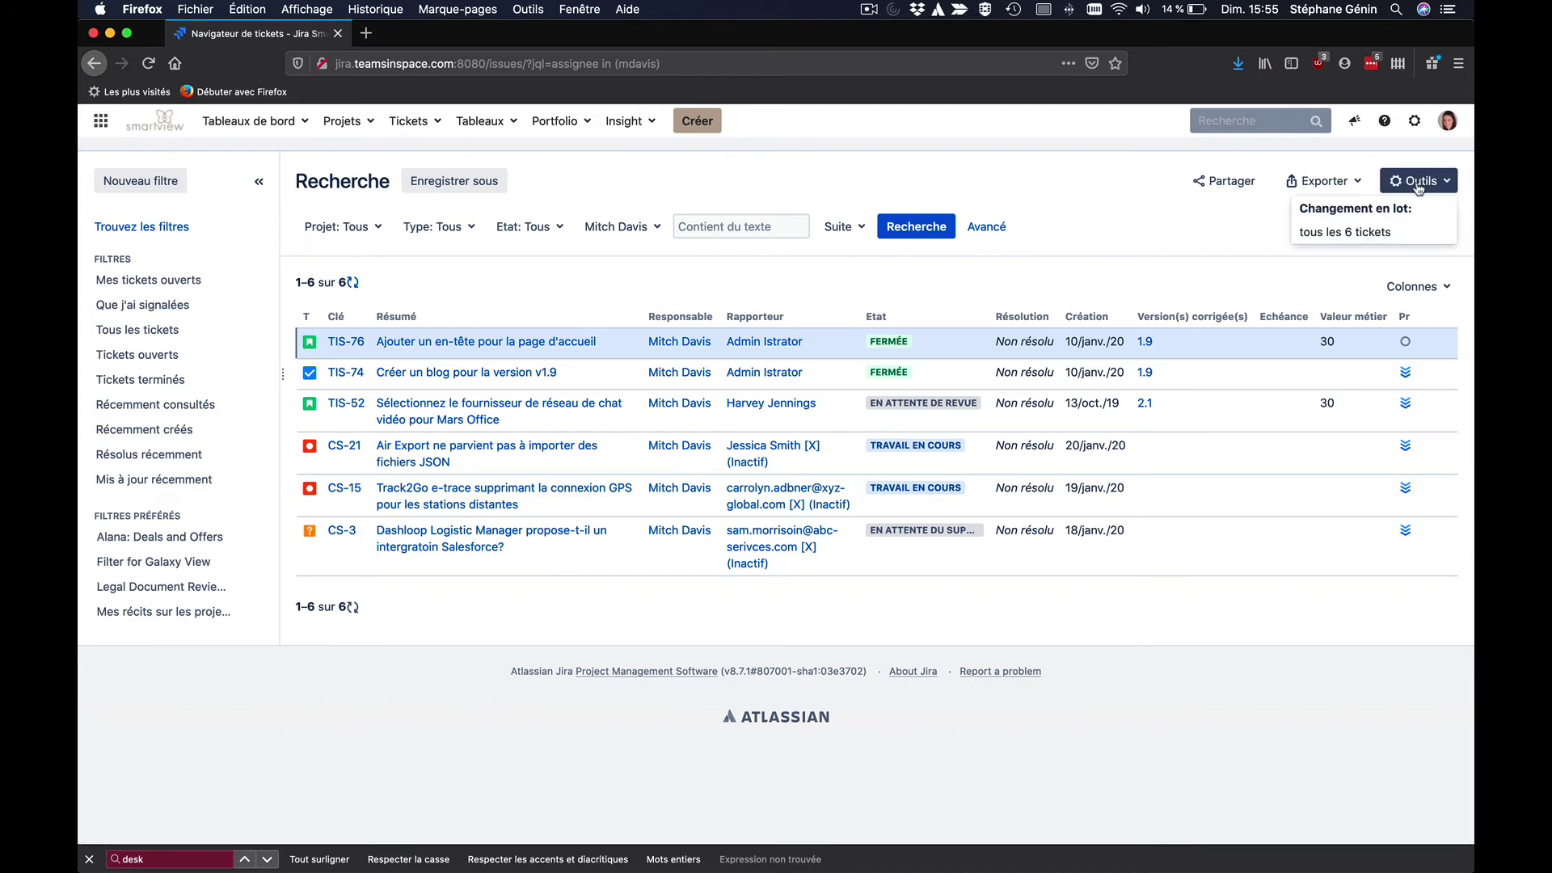
{"action": "left_click", "coordinate": [1397, 236]}
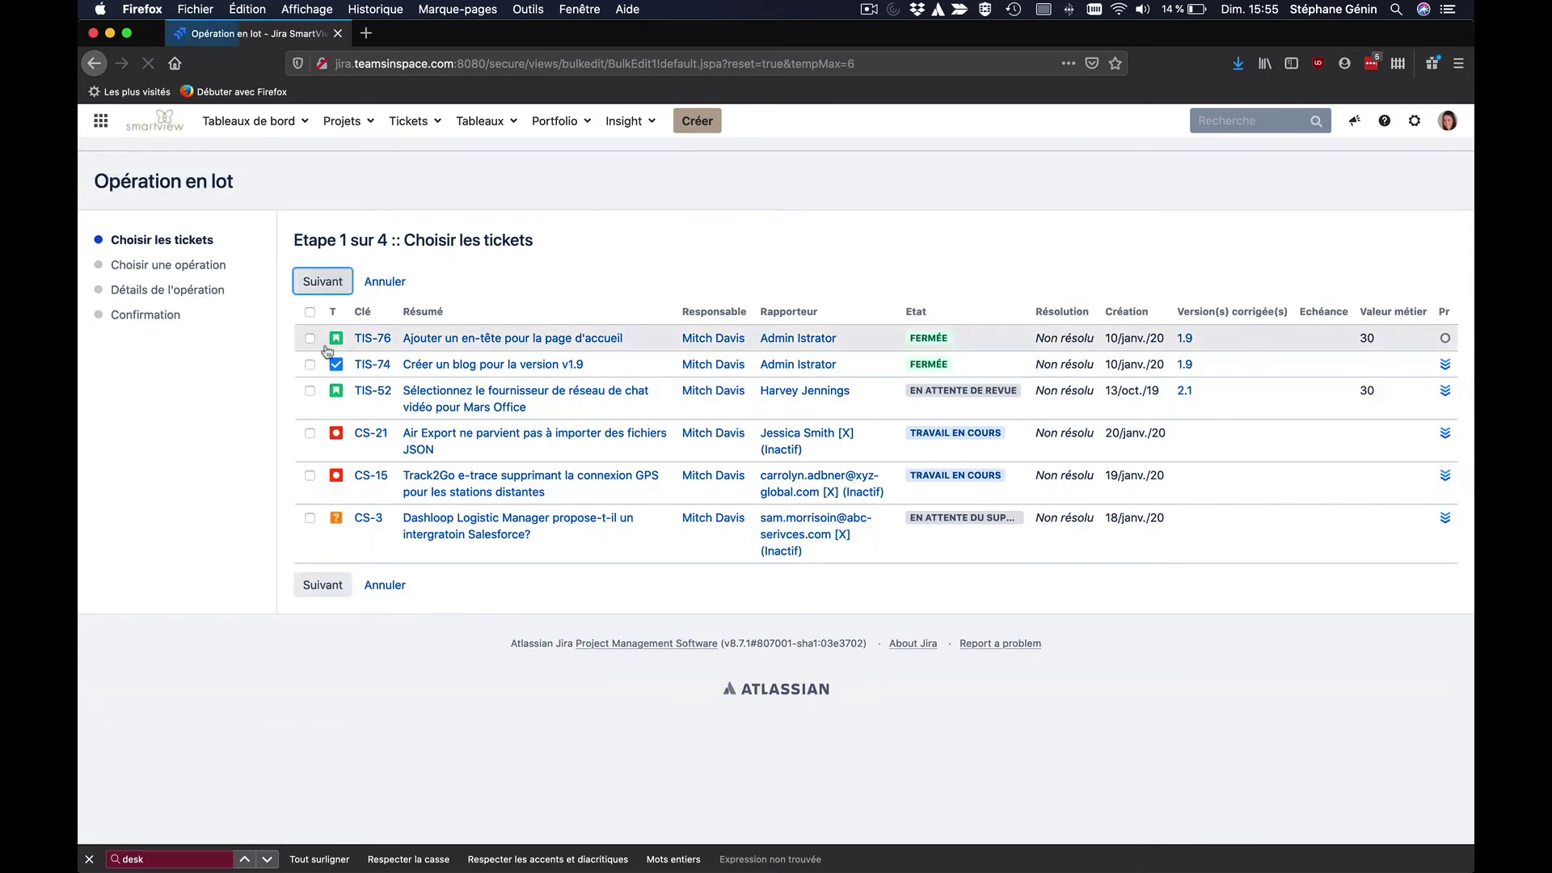
{"action": "left_click", "coordinate": [309, 313]}
{"action": "left_click", "coordinate": [315, 283]}
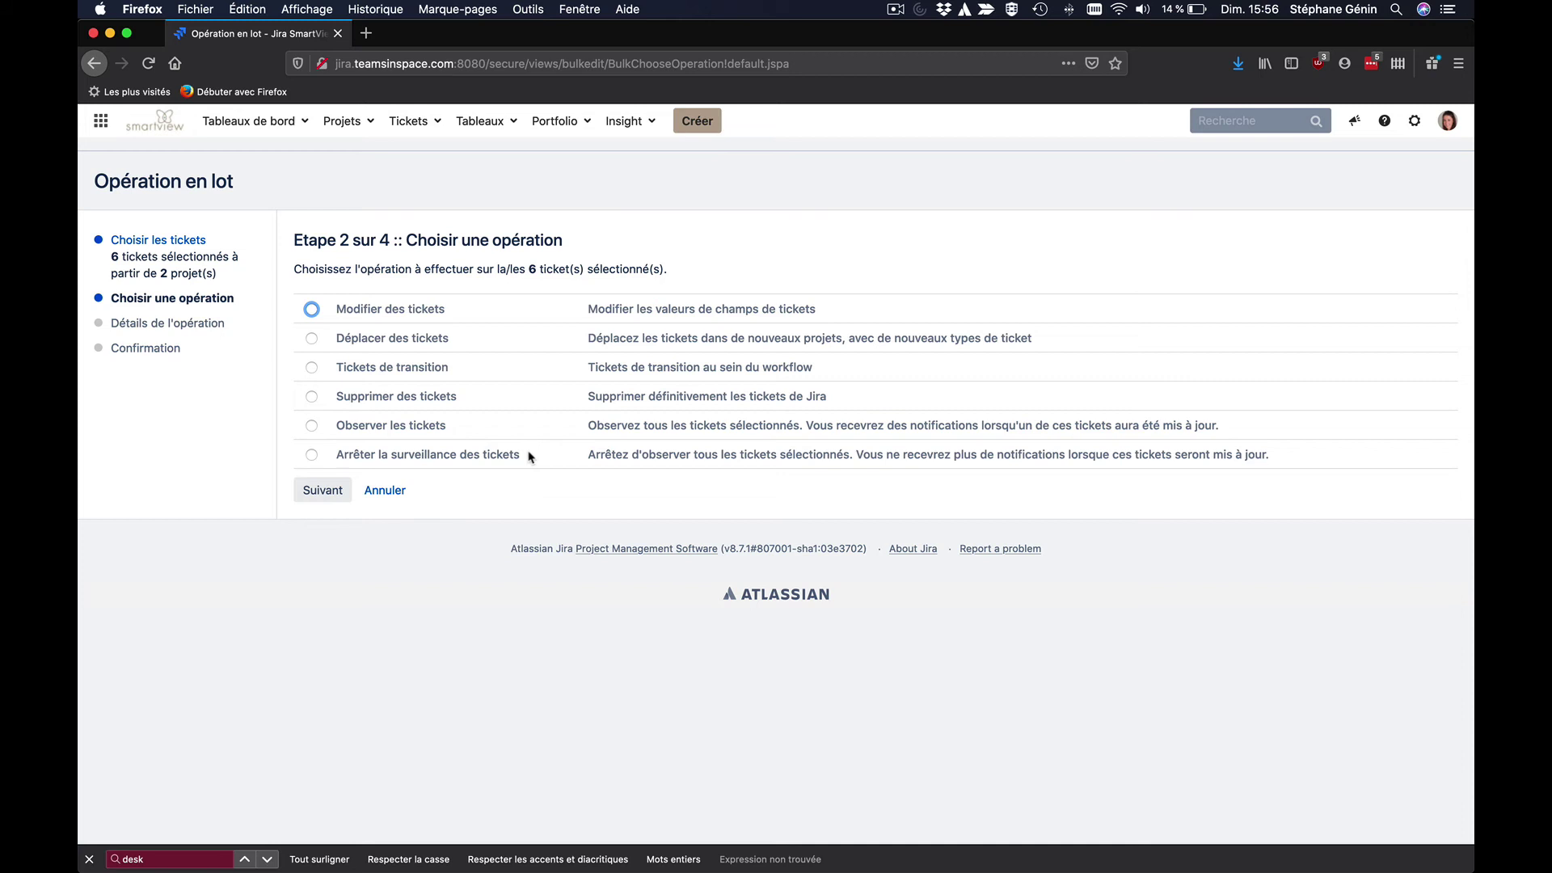
{"action": "left_click", "coordinate": [386, 491]}
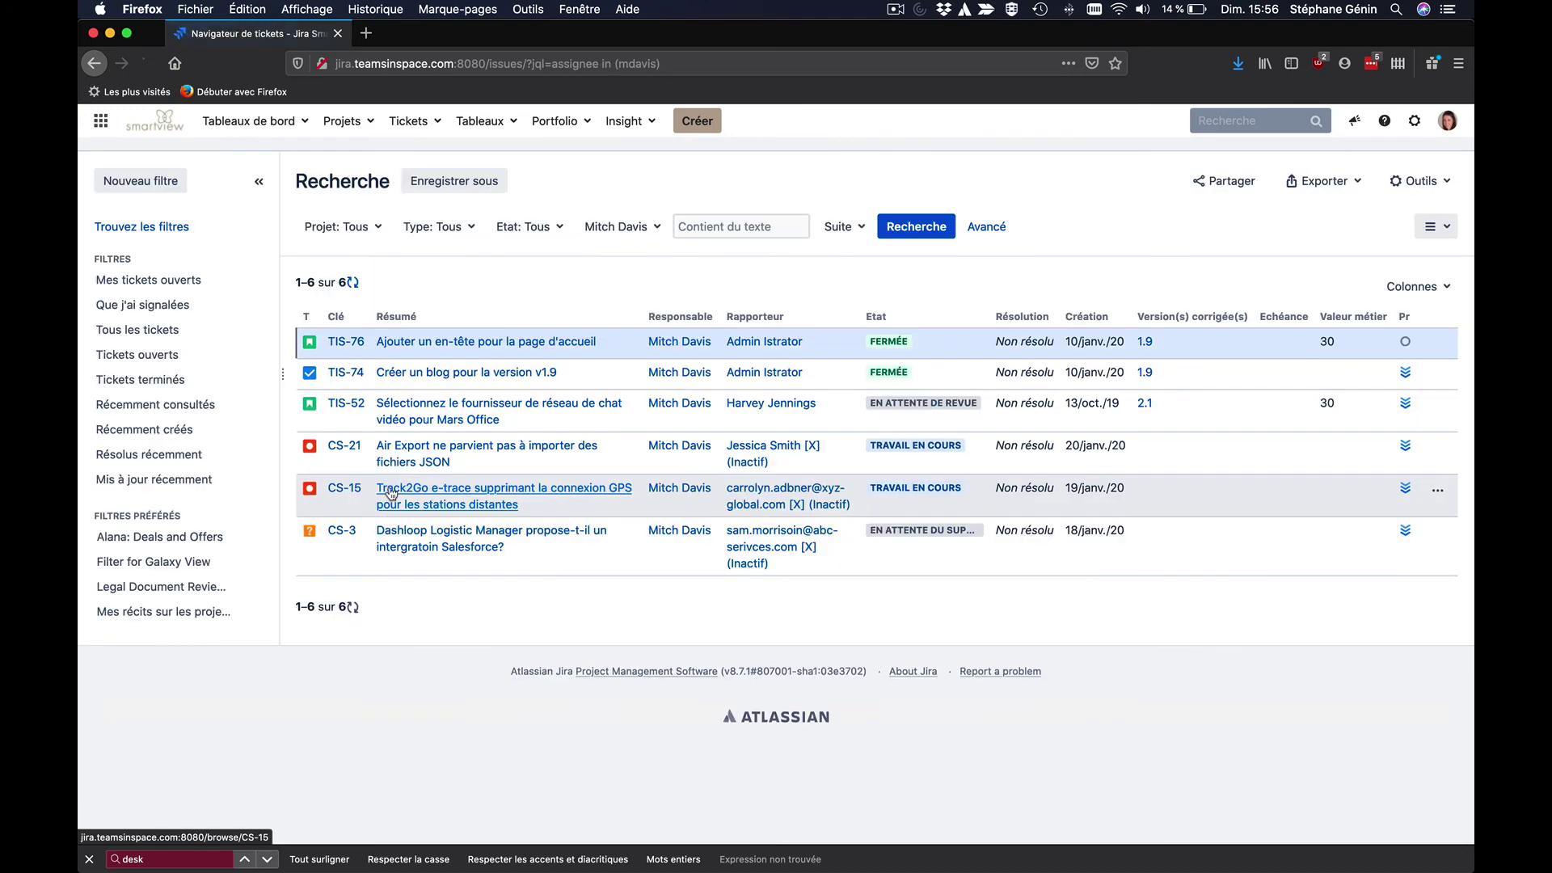